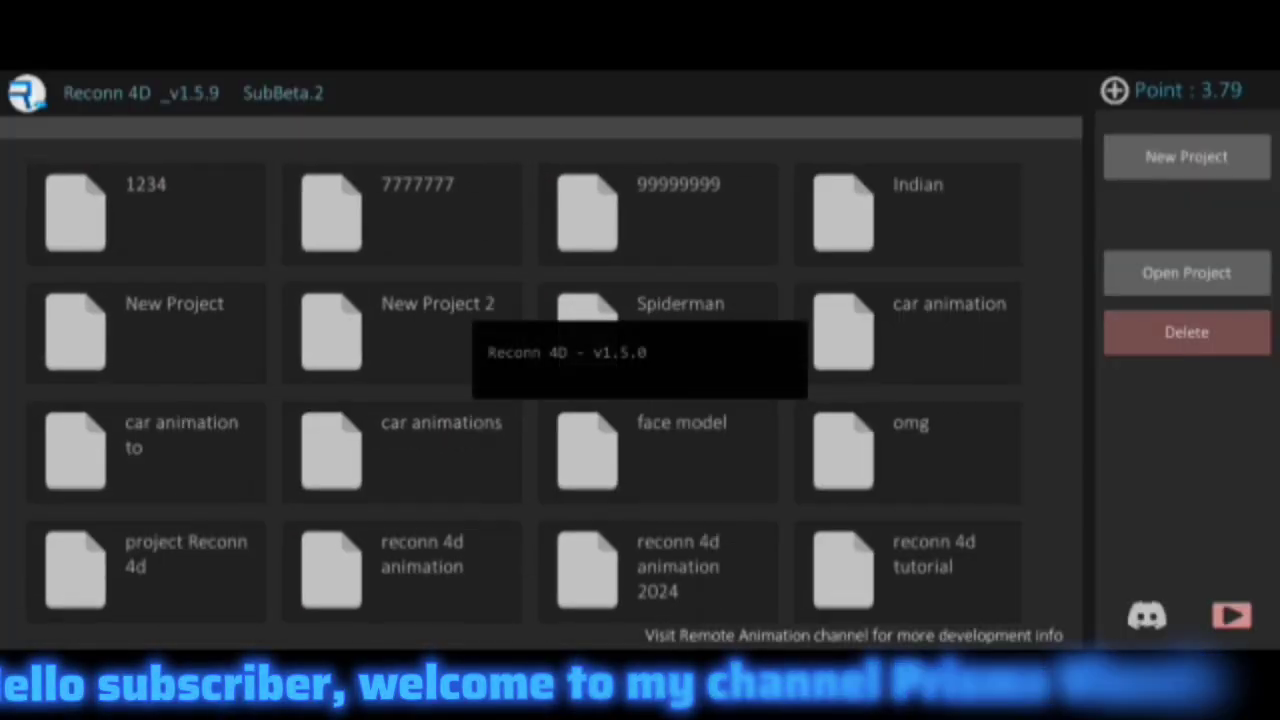
Start a new project, then orbit and zoom toward the default cube.
click(1220, 145)
drag(874, 449, 720, 423)
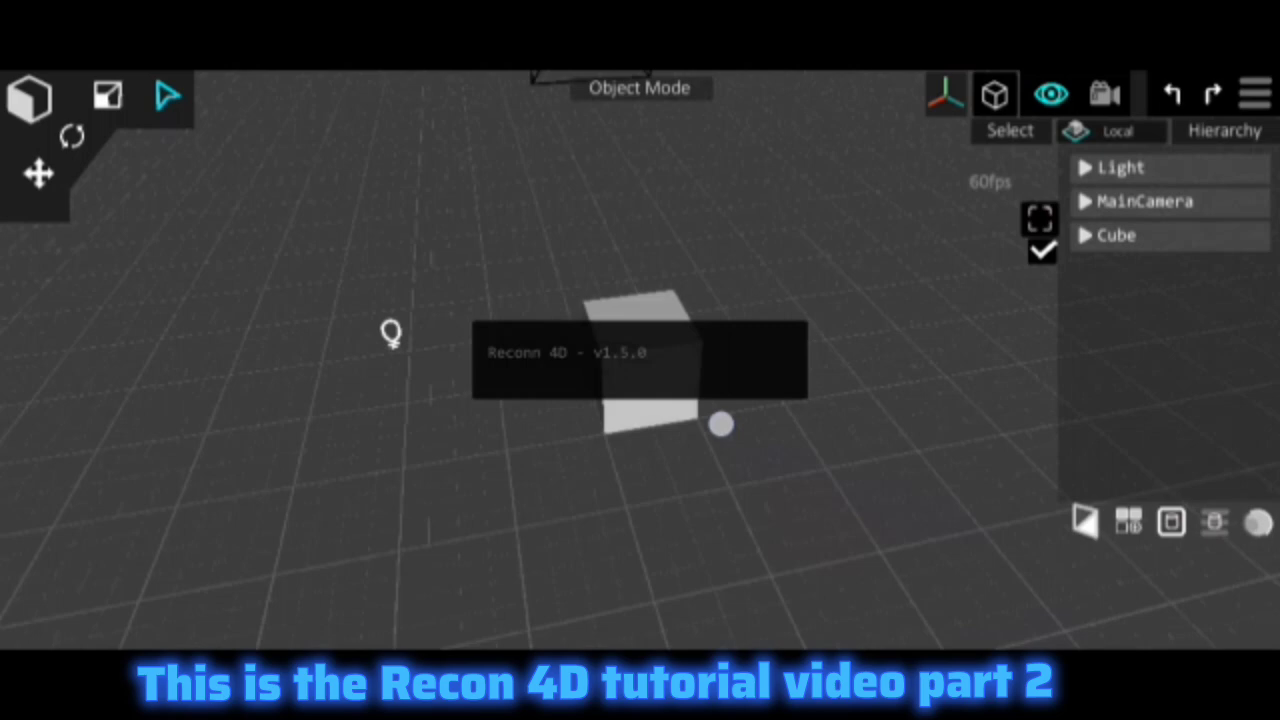
mouse_move(846, 486)
mouse_down()
mouse_move(922, 484)
mouse_move(914, 497)
mouse_move(900, 489)
mouse_move(943, 497)
mouse_up()
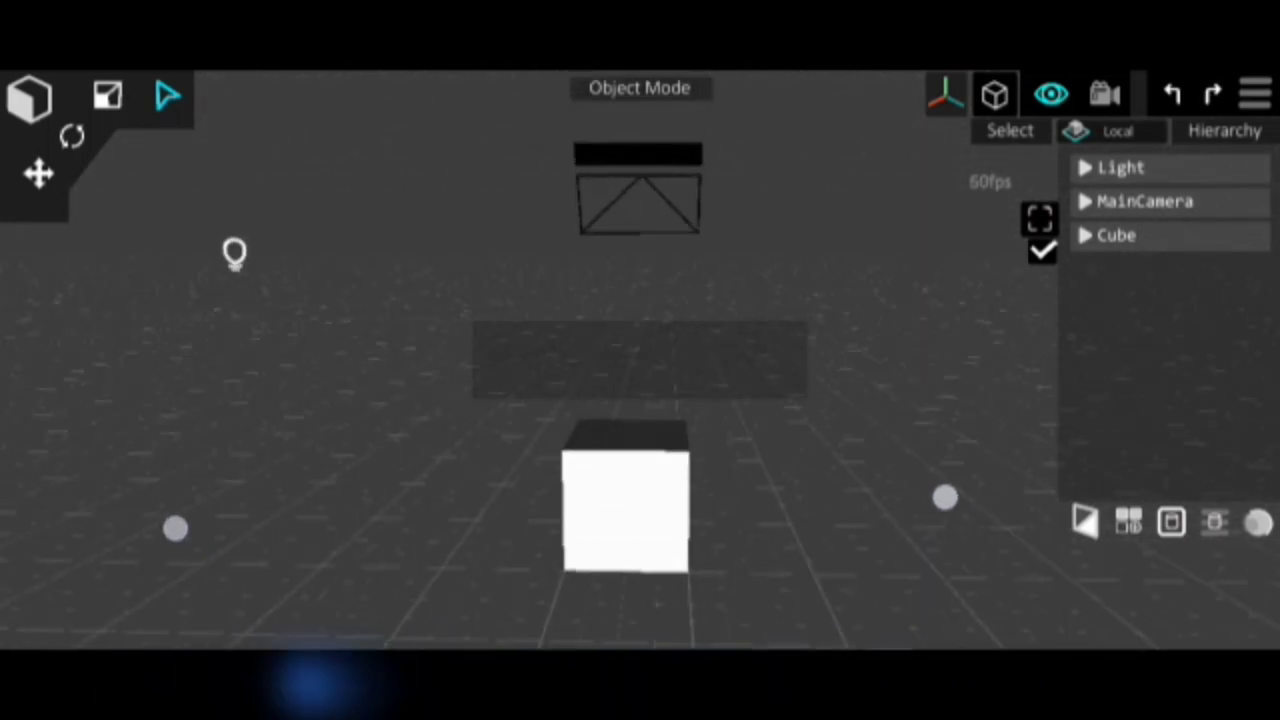
Select the cube and orbit the view slightly around it.
click(624, 500)
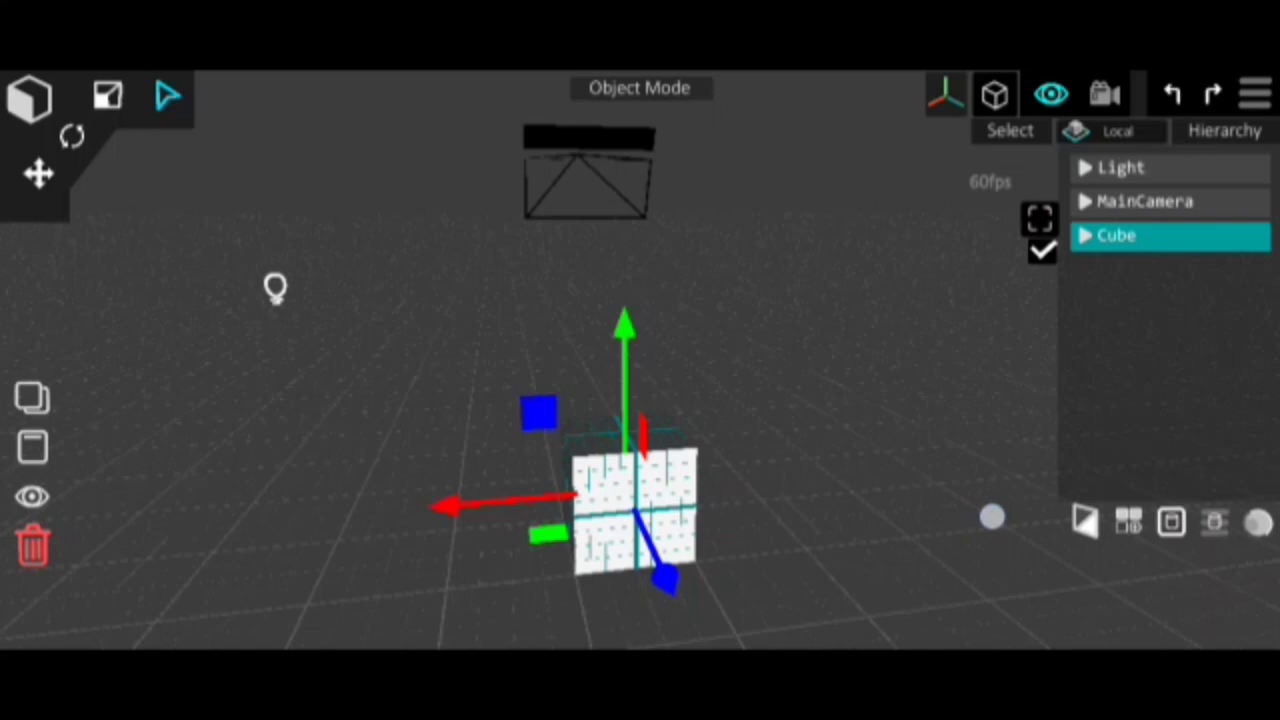
mouse_move(991, 514)
mouse_down()
mouse_move(874, 497)
mouse_move(934, 484)
mouse_up()
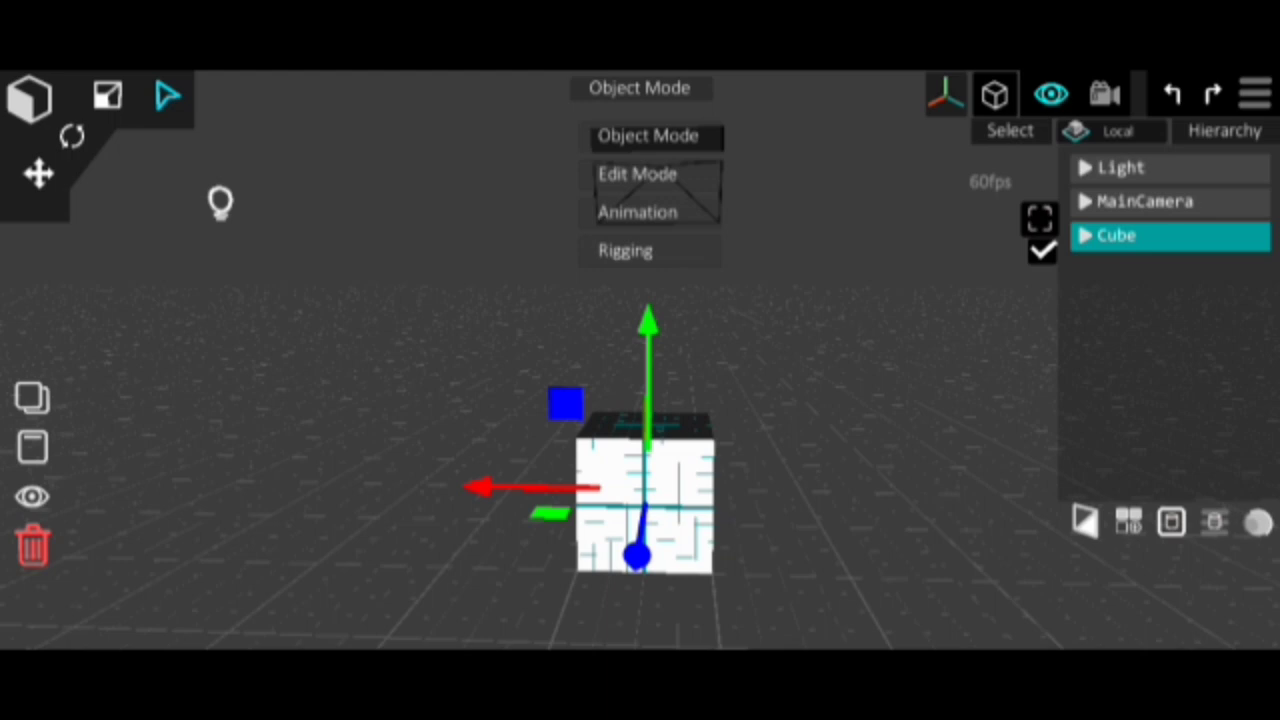
Enter Edit Mode and extrude one cube face toward the lower left.
click(690, 170)
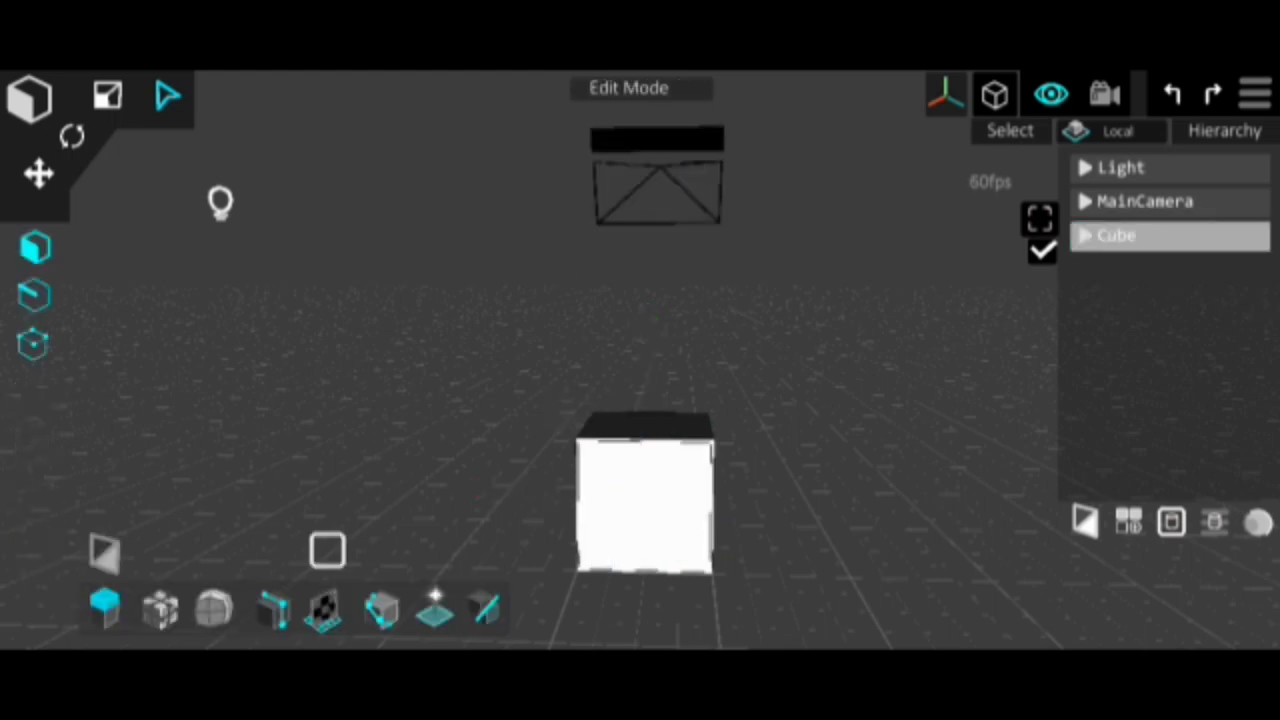
click(105, 605)
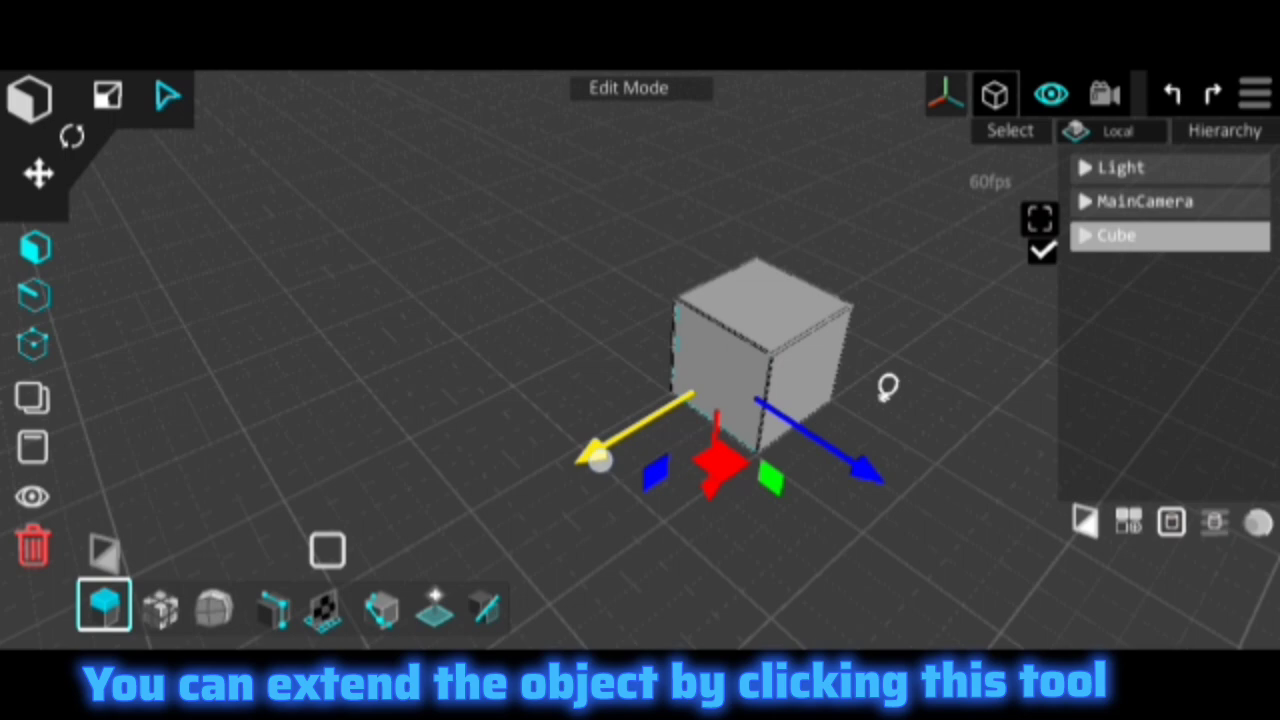
mouse_move(597, 460)
mouse_down()
mouse_move(514, 506)
mouse_move(551, 503)
mouse_move(527, 515)
mouse_move(534, 523)
mouse_up()
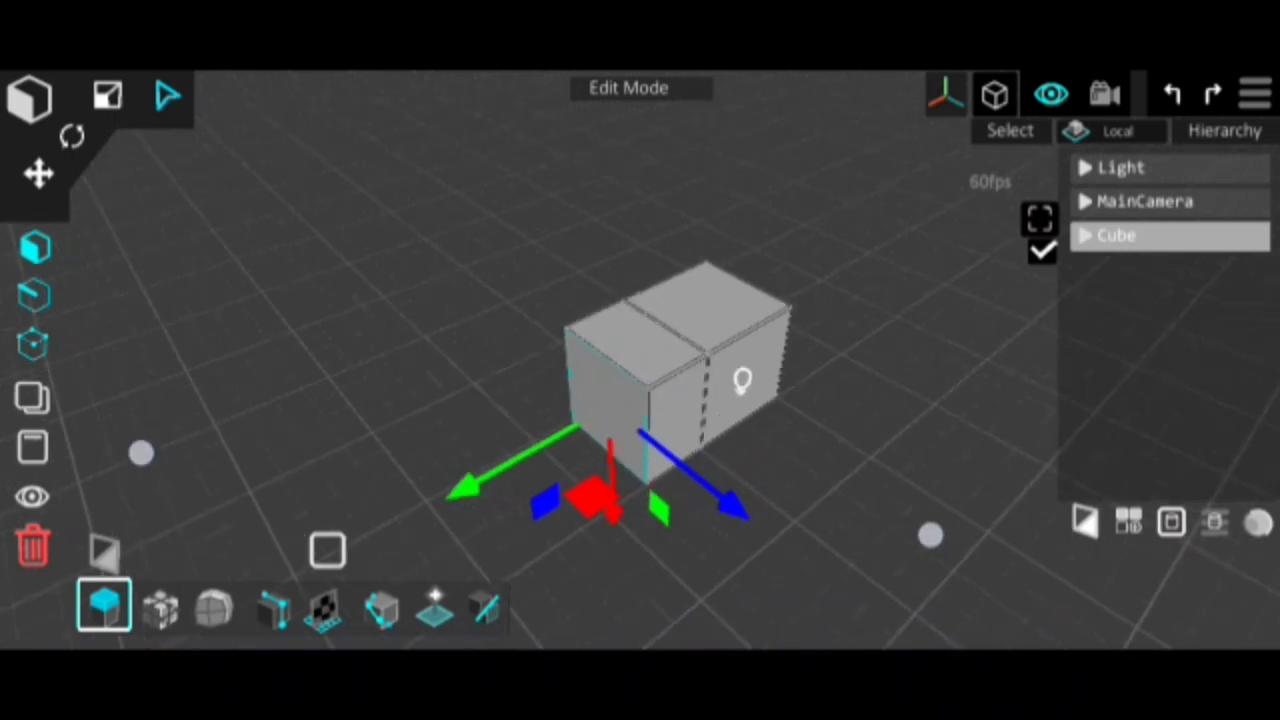
Pull the extruded face further left, making a two-section box.
mouse_move(930, 535)
mouse_down()
mouse_move(974, 451)
mouse_move(926, 417)
mouse_move(806, 374)
mouse_up()
click(403, 403)
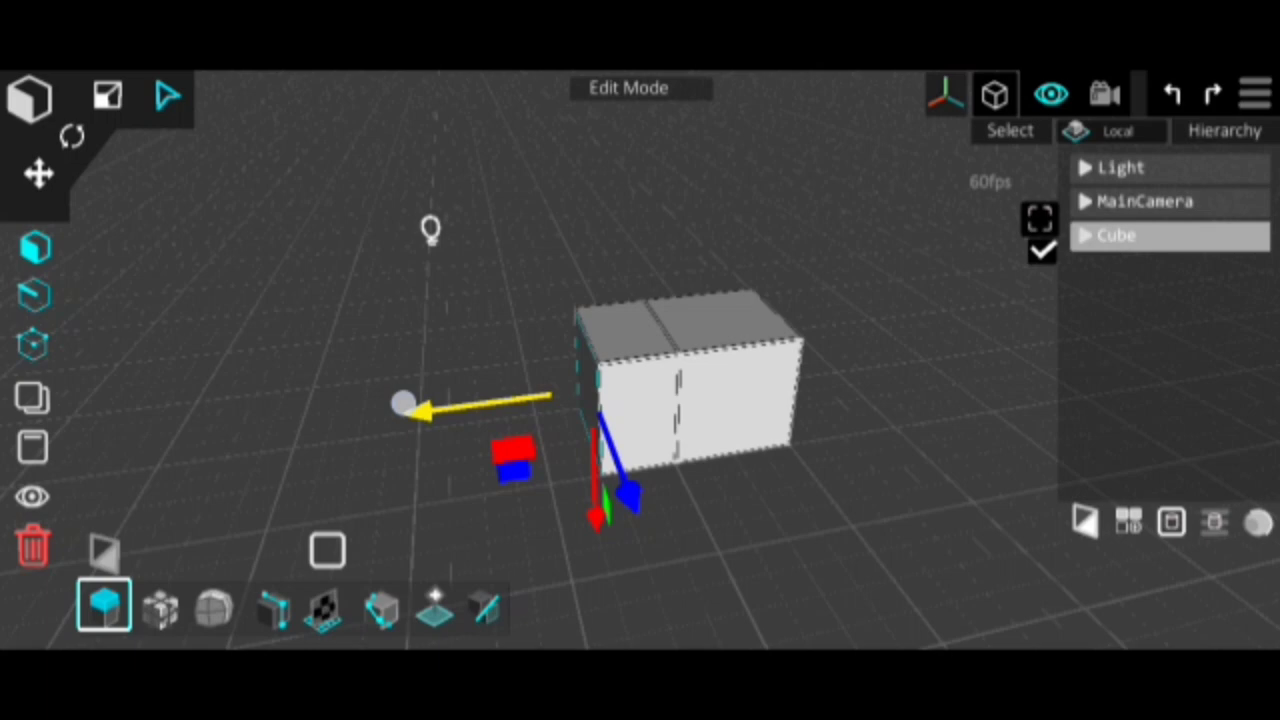
drag(403, 403, 357, 426)
click(160, 609)
mouse_move(949, 434)
mouse_down()
mouse_move(960, 451)
mouse_move(905, 463)
mouse_move(929, 471)
mouse_move(909, 486)
mouse_move(966, 514)
mouse_up()
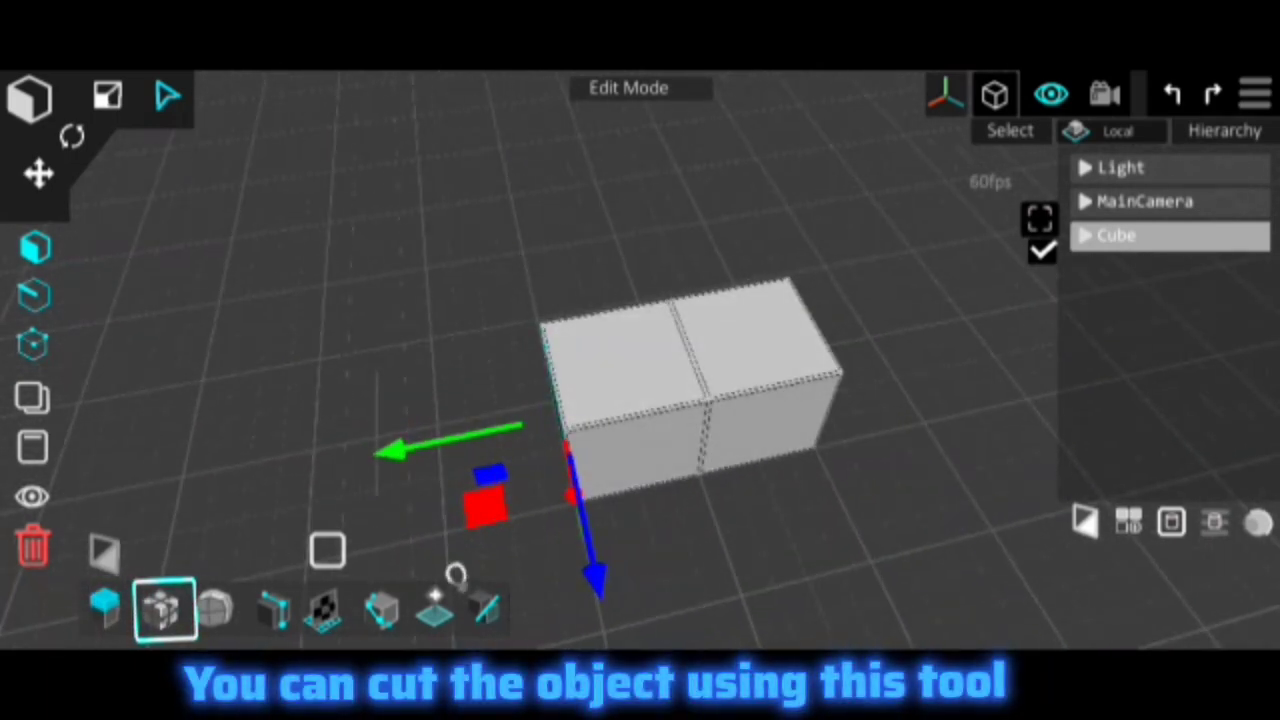
Apply the subdivide tool so the extruded box becomes a dense face grid.
click(165, 609)
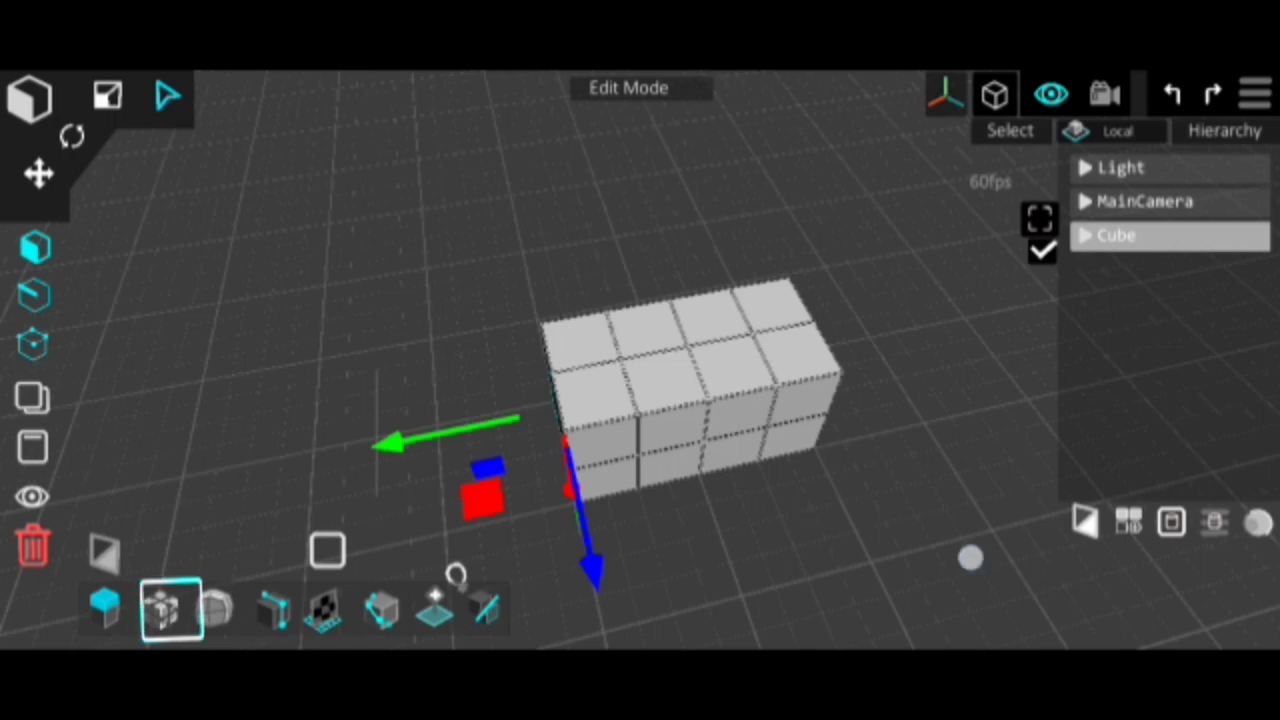
mouse_move(970, 558)
mouse_down()
mouse_move(980, 531)
mouse_move(999, 532)
mouse_move(962, 515)
mouse_up()
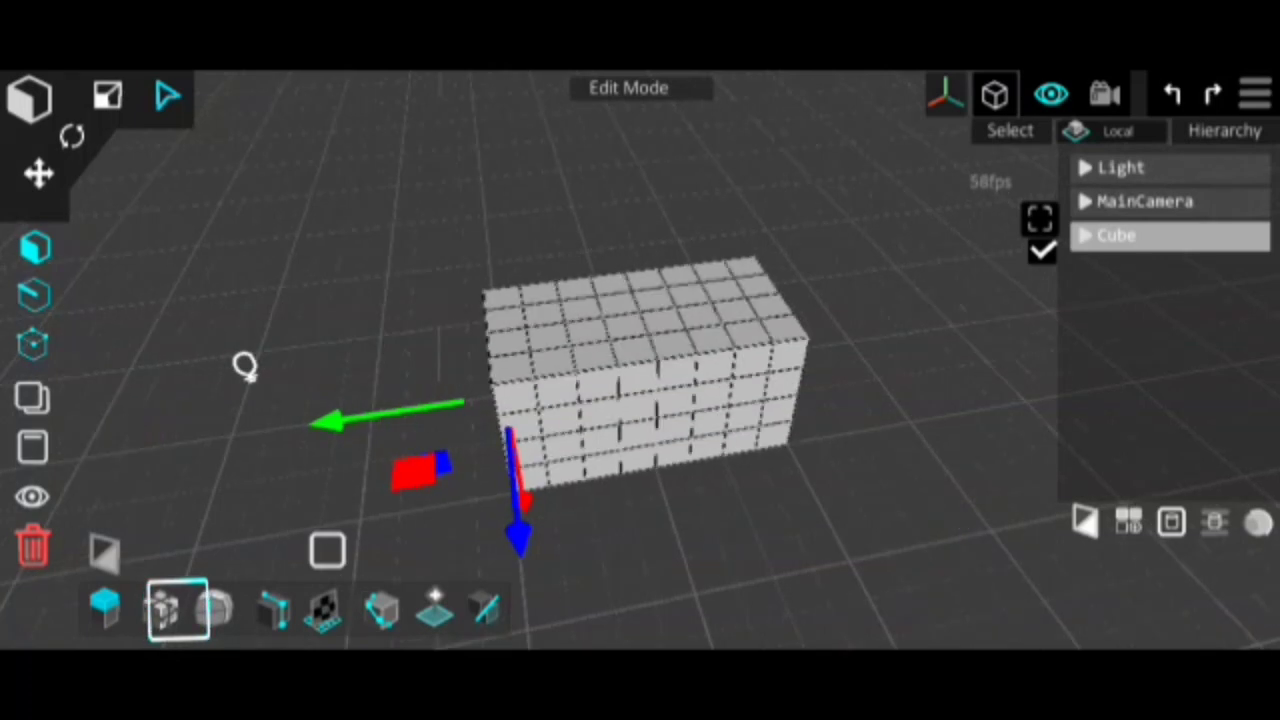
Smooth the box into a rounded pill-shaped capsule and zoom in to inspect it.
click(212, 610)
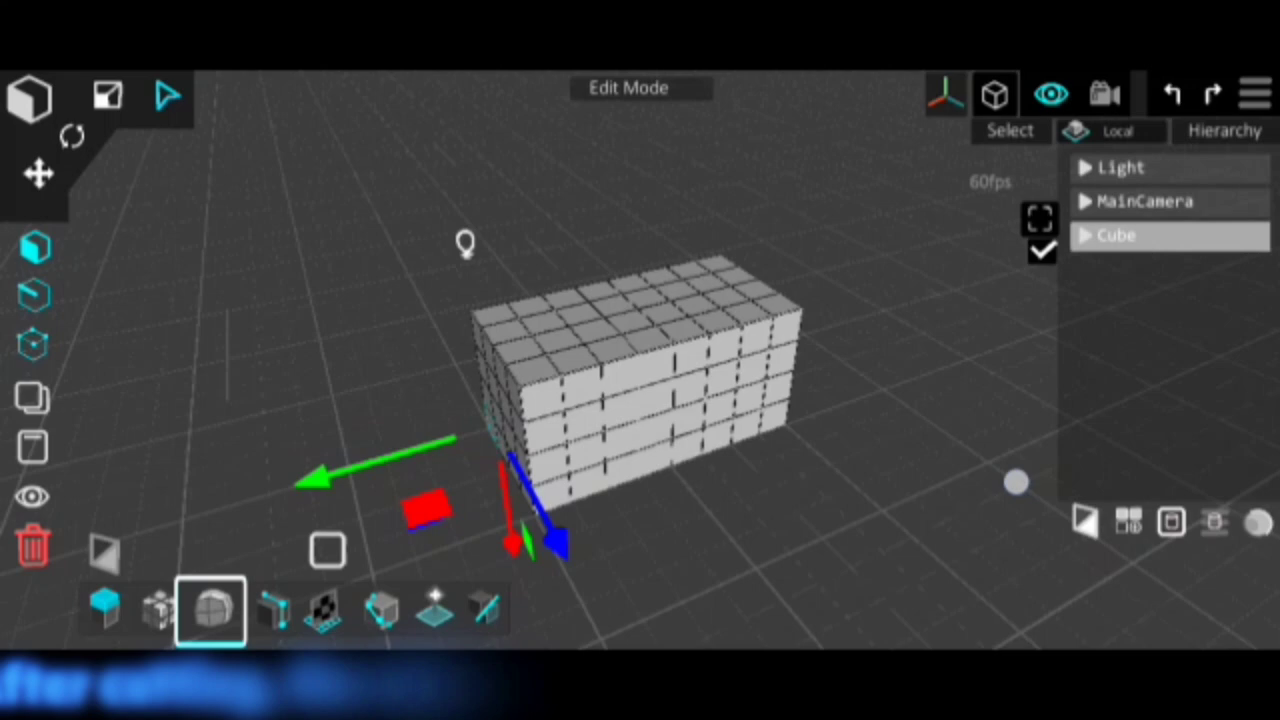
mouse_move(910, 510)
mouse_down()
mouse_move(846, 466)
mouse_move(1195, 460)
mouse_up()
click(237, 400)
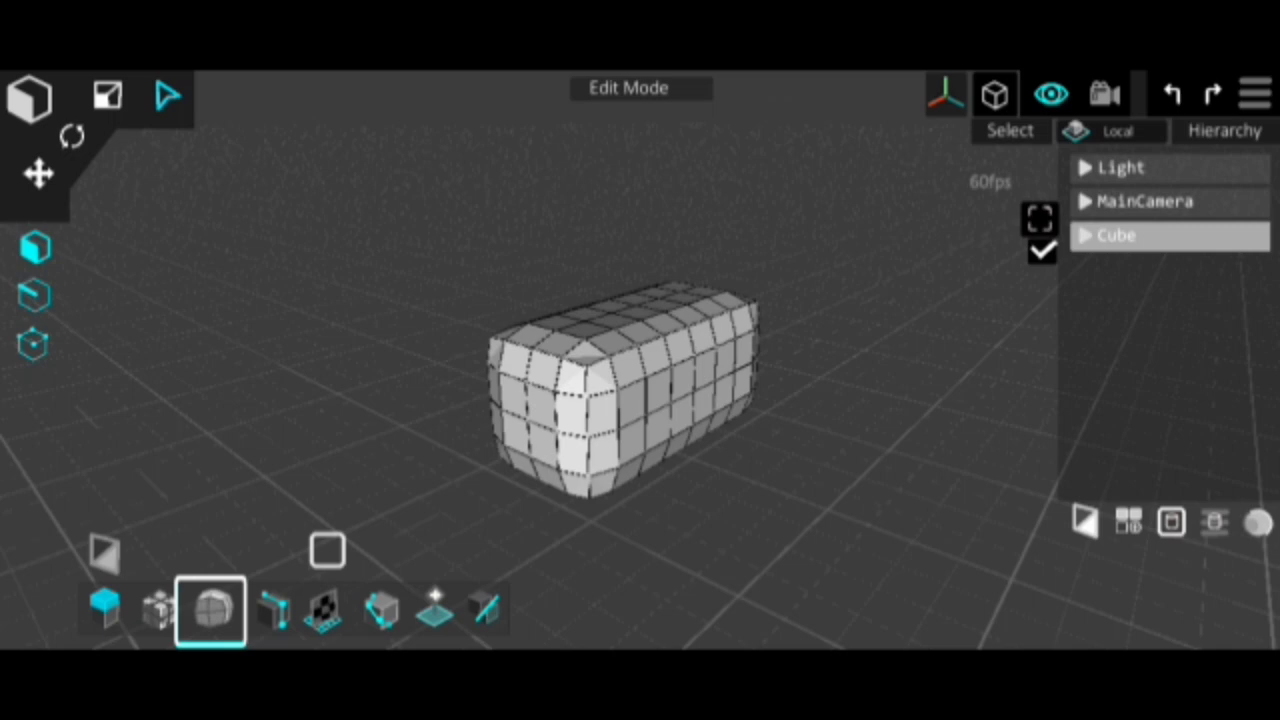
drag(903, 481, 1216, 484)
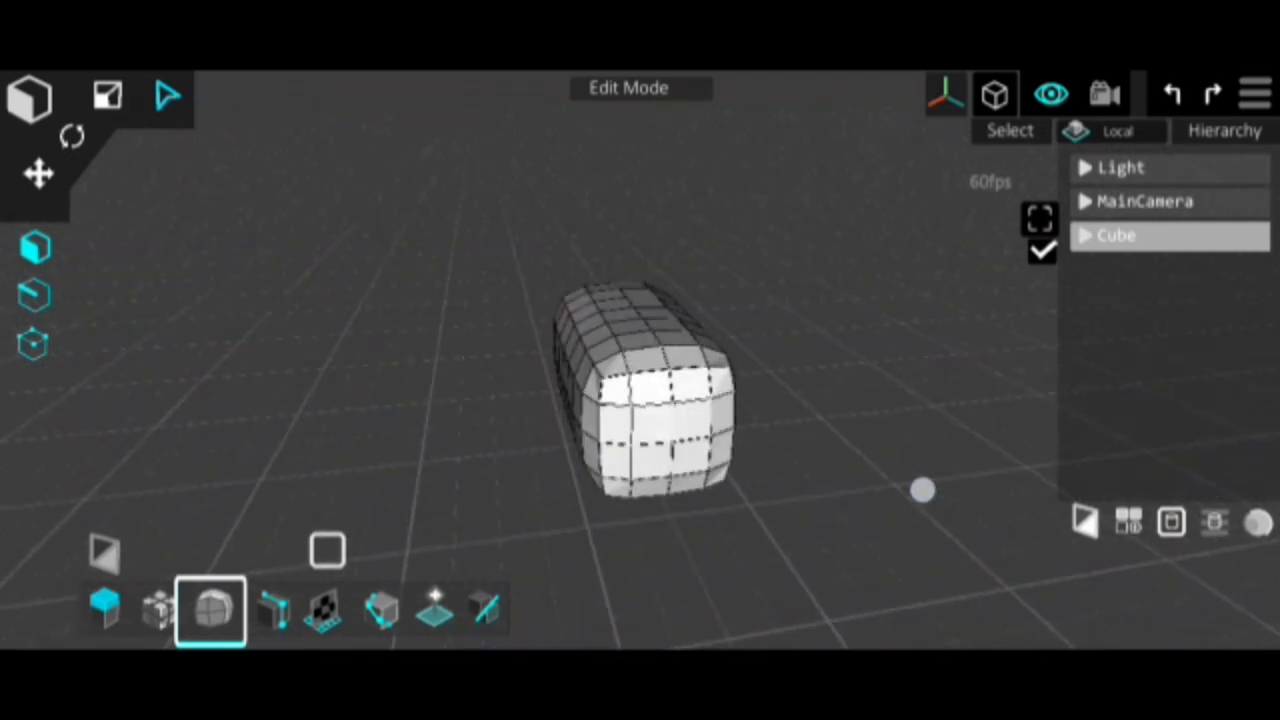
drag(922, 490, 1169, 491)
mouse_move(886, 500)
mouse_down()
mouse_move(1077, 498)
mouse_move(1014, 495)
mouse_move(971, 514)
mouse_up()
scroll(640, 470, up, 3)
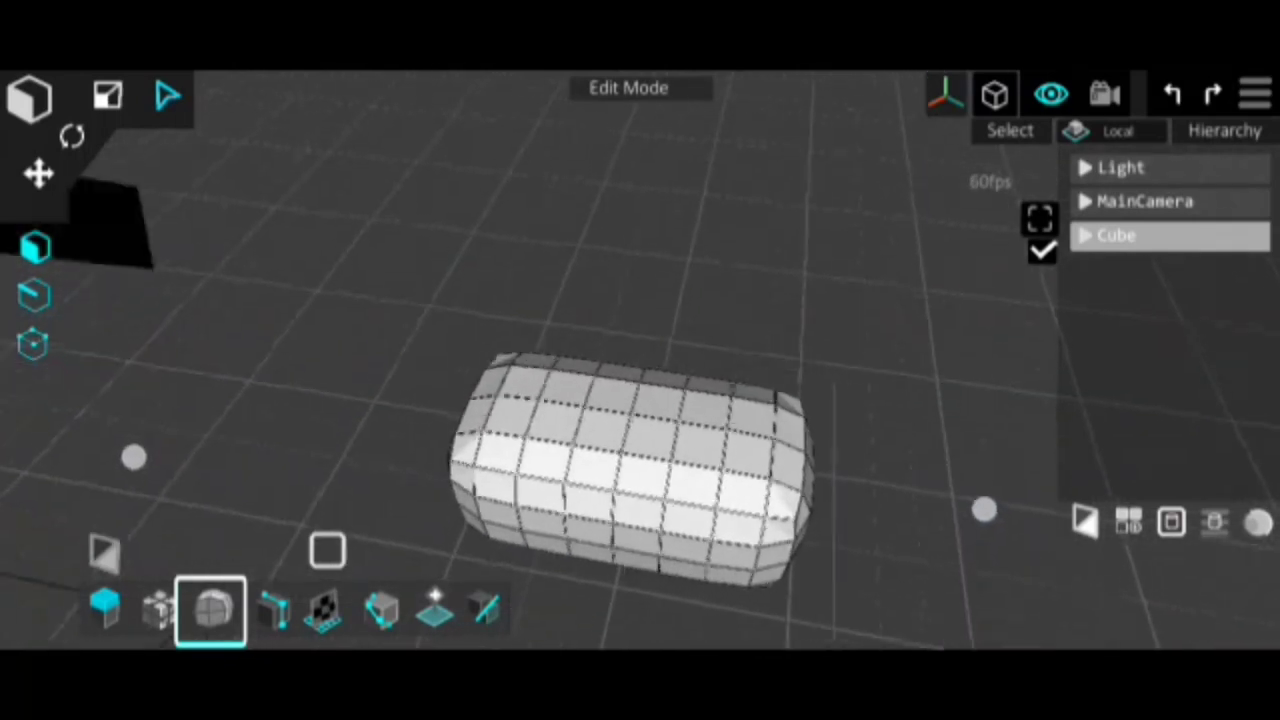
scroll(560, 470, up, 3)
scroll(575, 470, up, 2)
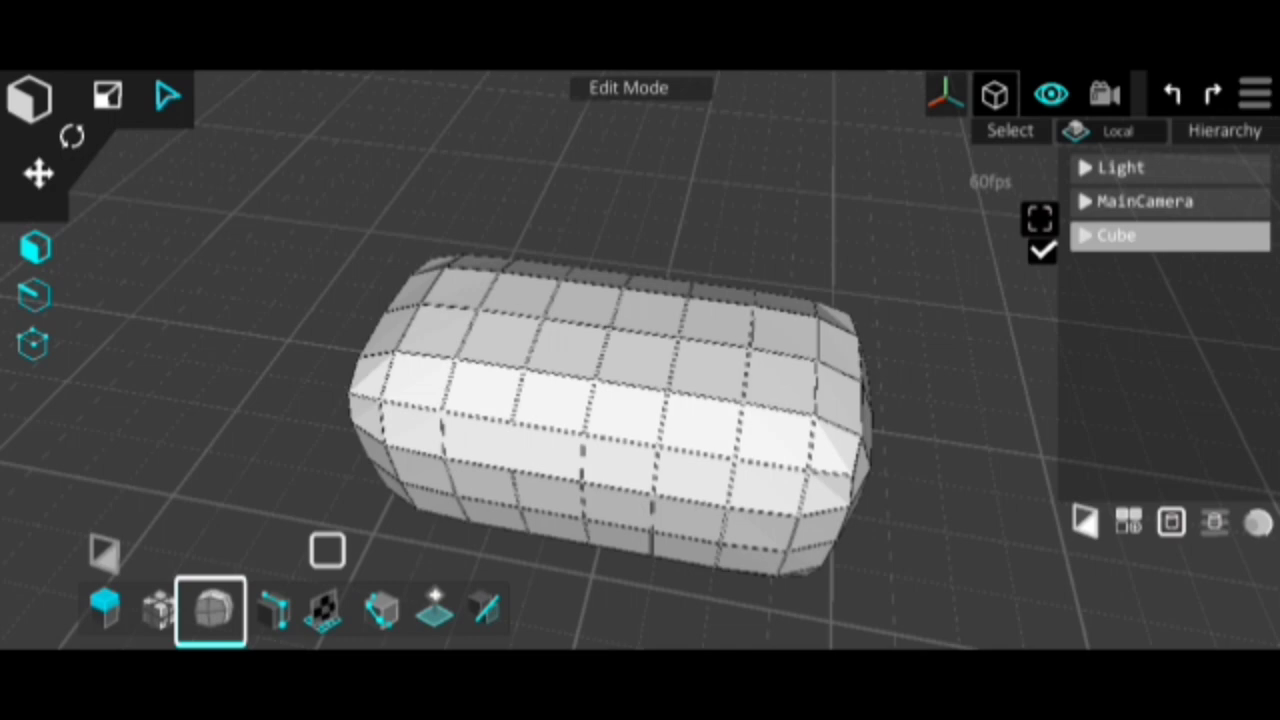
drag(1006, 457, 998, 450)
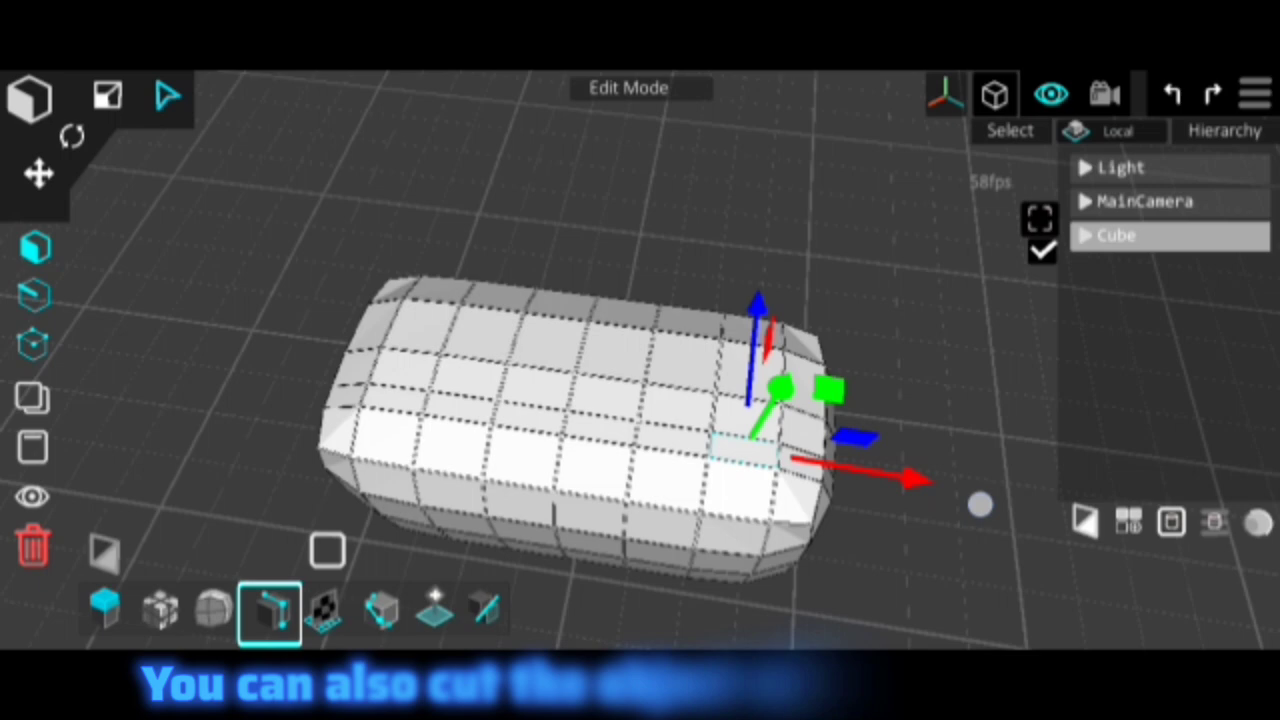
Insert an edge-loop cut near the capsule's right side.
mouse_move(980, 503)
mouse_down()
mouse_move(920, 483)
mouse_move(237, 466)
mouse_up()
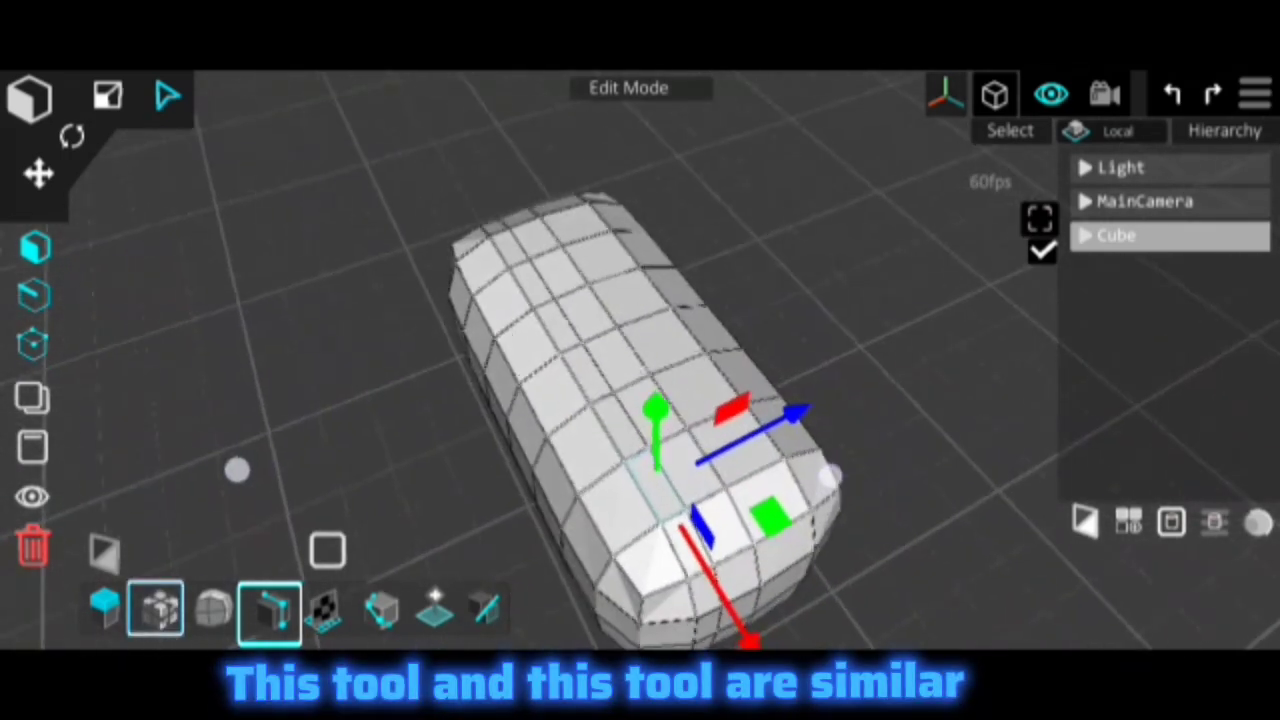
drag(920, 494, 900, 500)
click(269, 610)
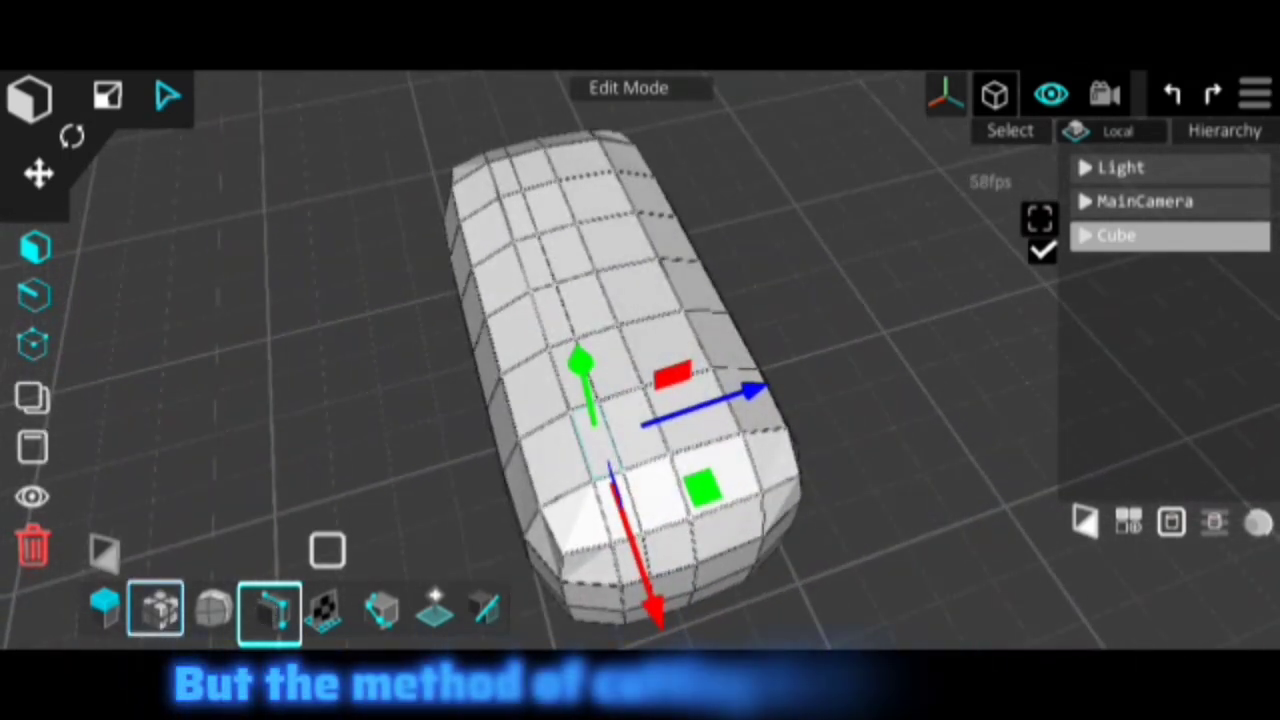
click(760, 465)
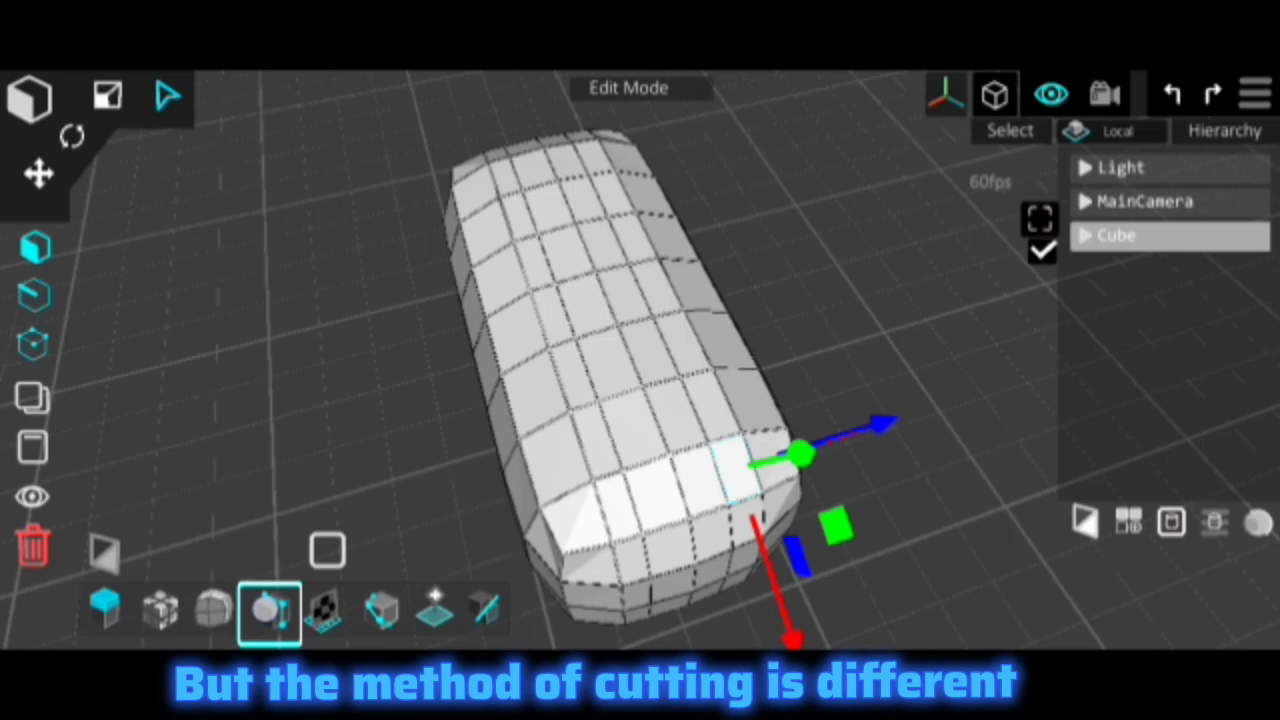
Switch to the red remap tool and drag a gizmo arrow on the capsule.
drag(1010, 418, 729, 349)
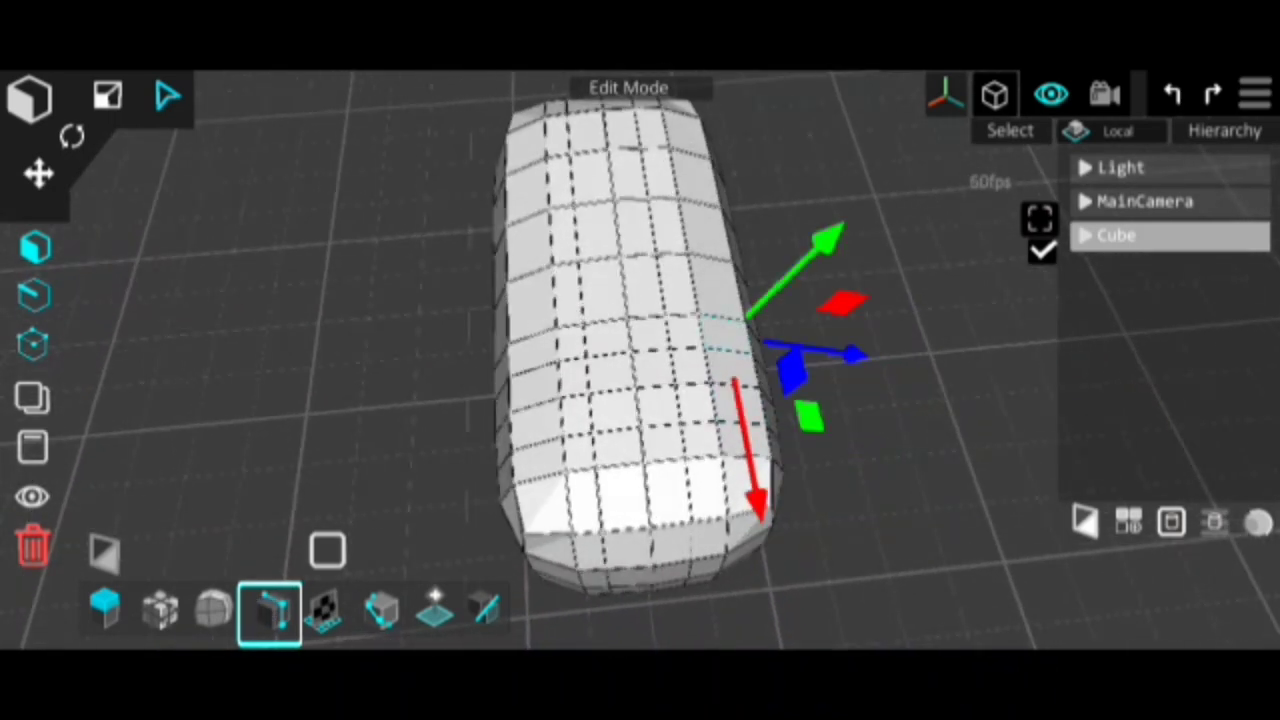
click(927, 511)
mouse_move(869, 510)
mouse_down()
mouse_move(1034, 417)
mouse_move(730, 482)
mouse_up()
click(325, 610)
mouse_move(843, 538)
mouse_down()
mouse_move(894, 557)
mouse_move(874, 553)
mouse_up()
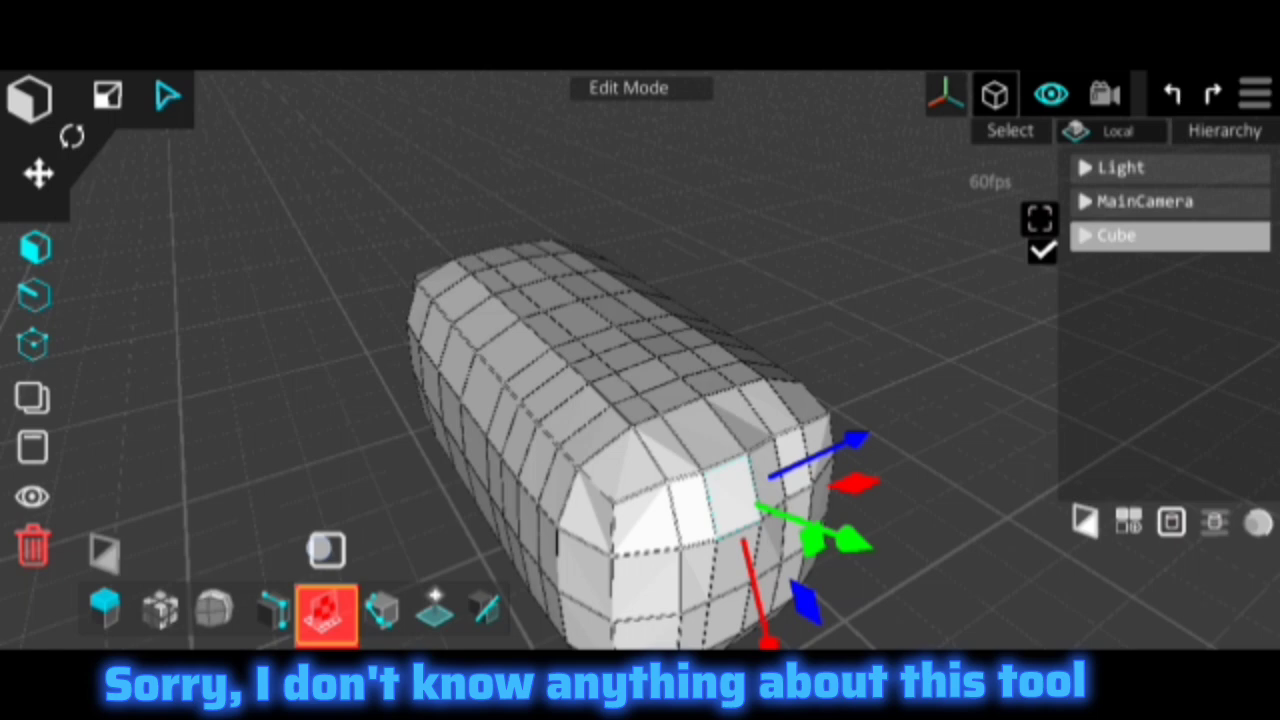
Remap the mesh, then push a right-end face inward to leave a notch.
mouse_move(910, 500)
mouse_down()
mouse_move(958, 496)
mouse_move(976, 432)
mouse_up()
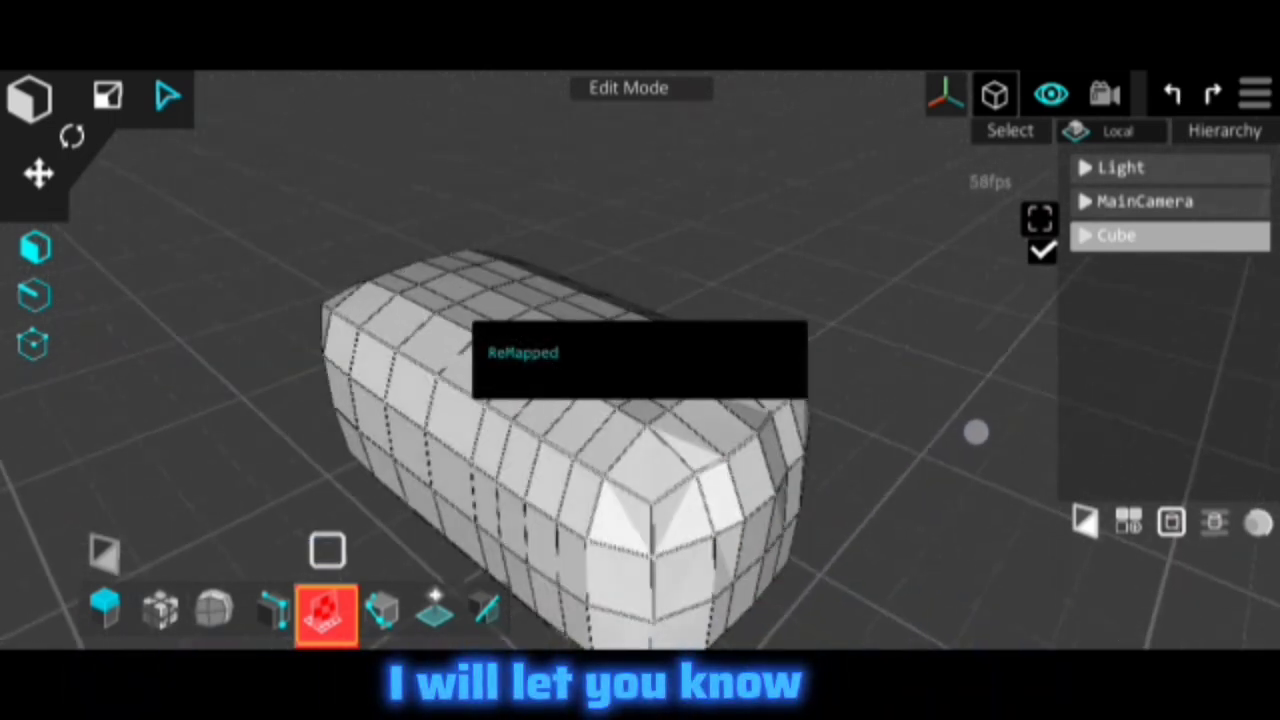
click(795, 482)
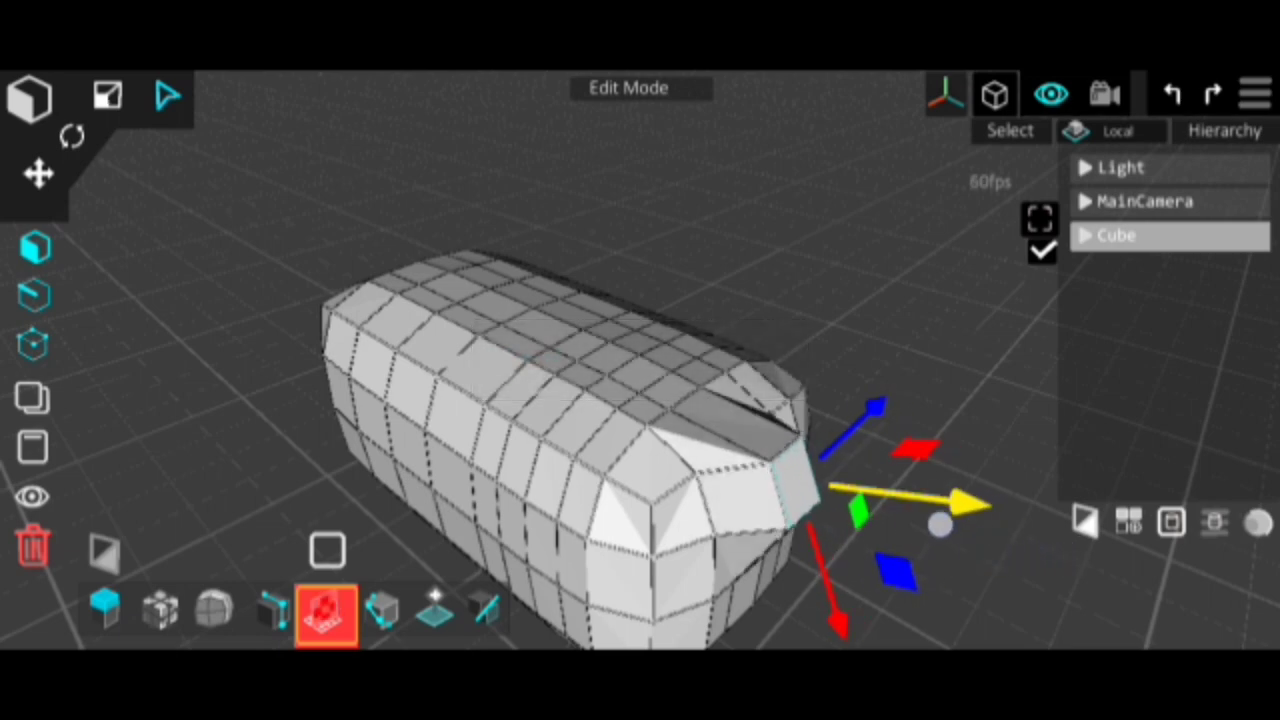
mouse_move(957, 515)
mouse_down()
mouse_move(893, 522)
mouse_move(872, 490)
mouse_up()
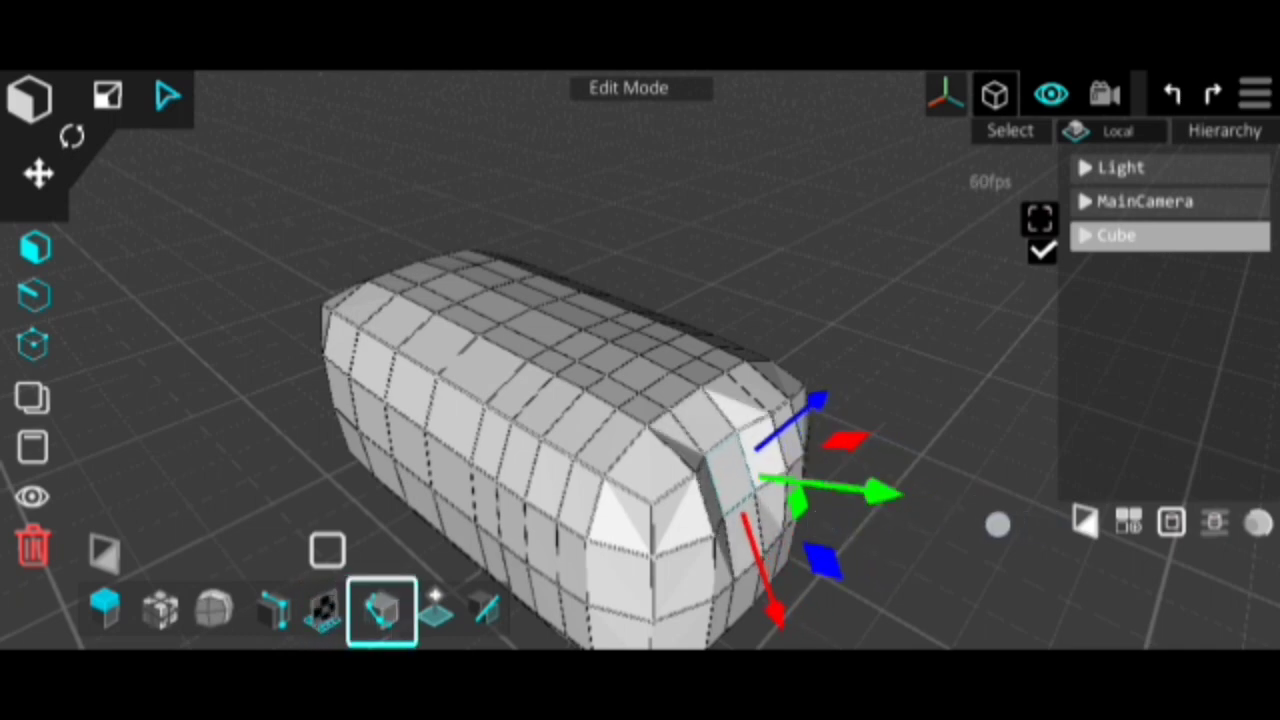
Knife-cut a freehand line across the capsule's side, adding triangular edges.
drag(628, 508, 805, 478)
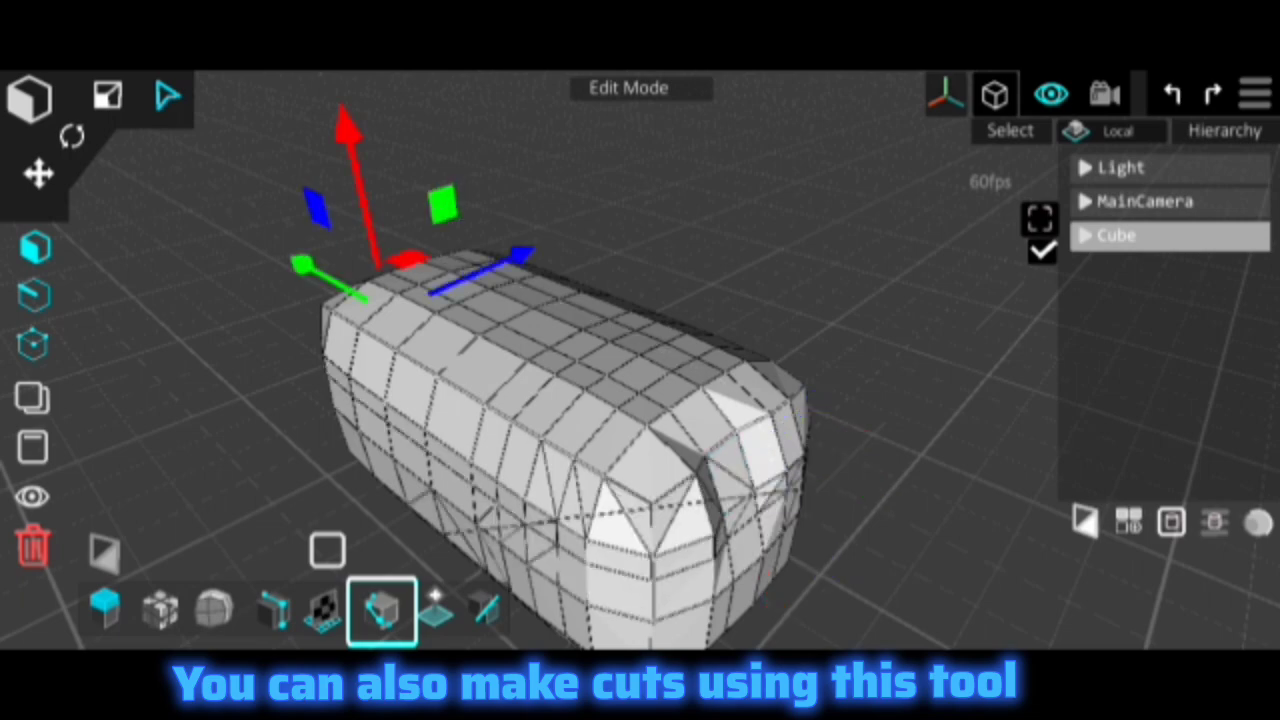
drag(866, 494, 960, 443)
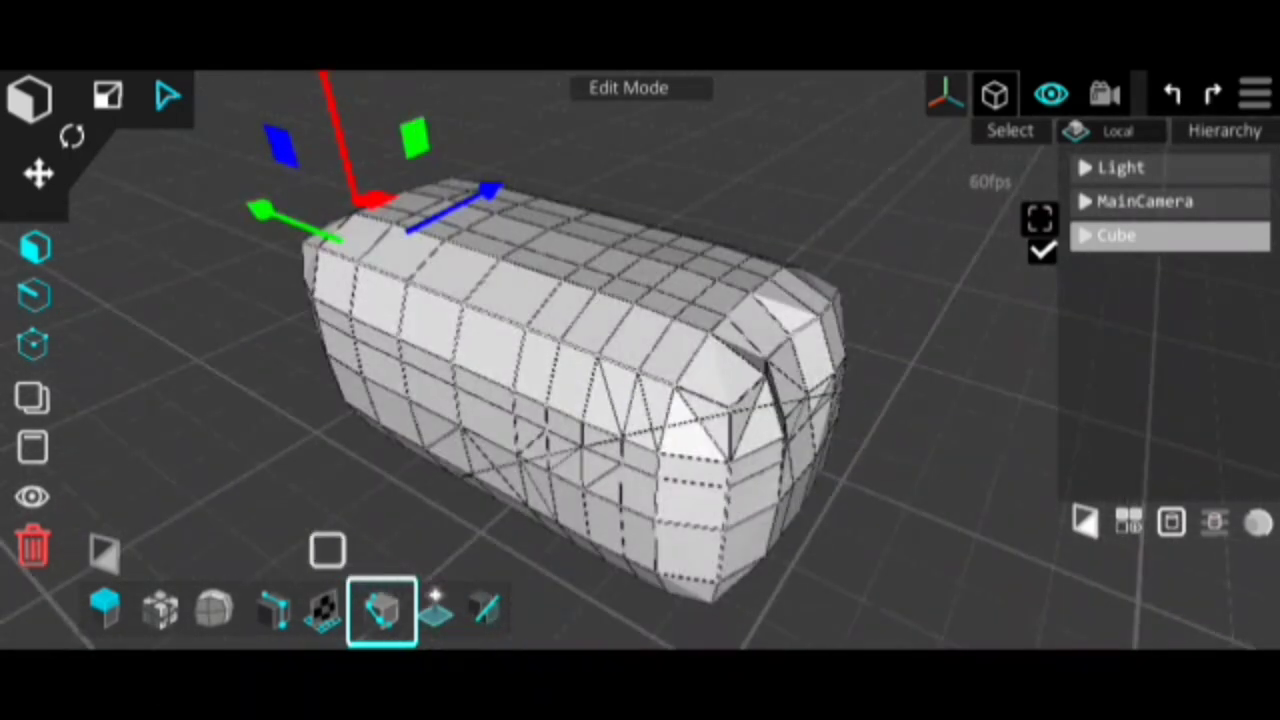
drag(230, 467, 240, 510)
drag(738, 462, 875, 455)
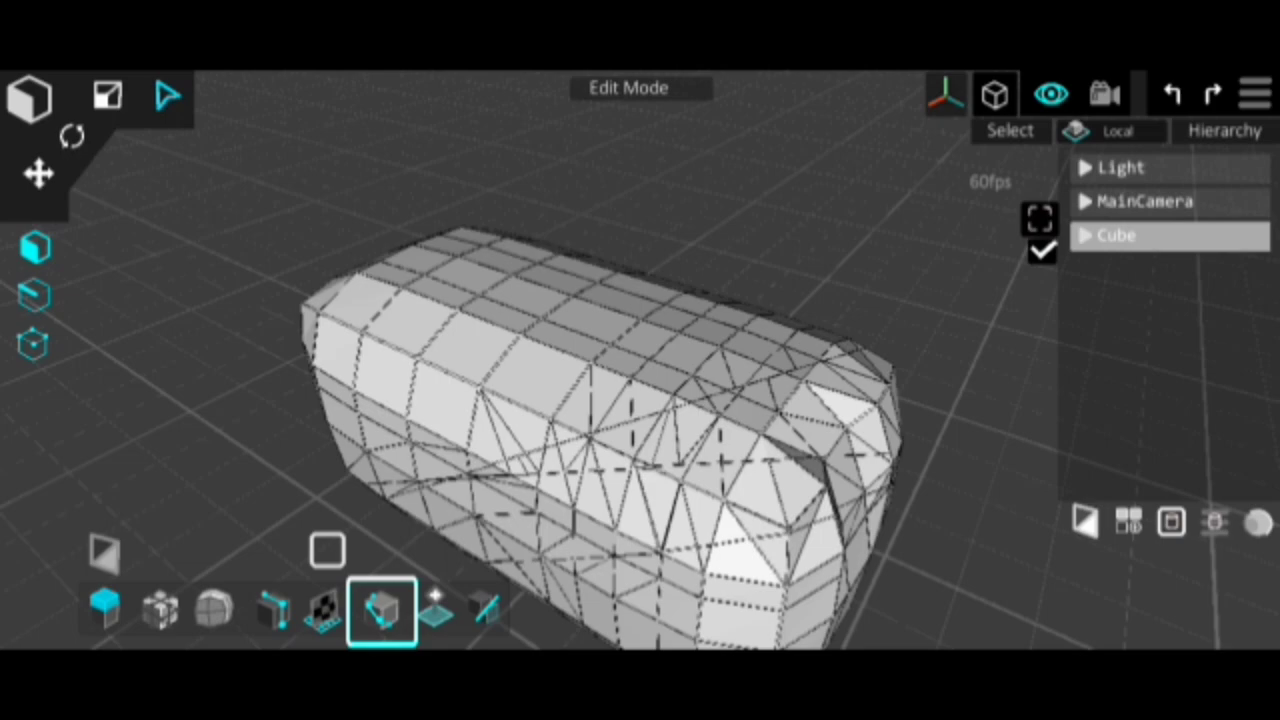
drag(706, 346, 706, 471)
drag(900, 470, 981, 450)
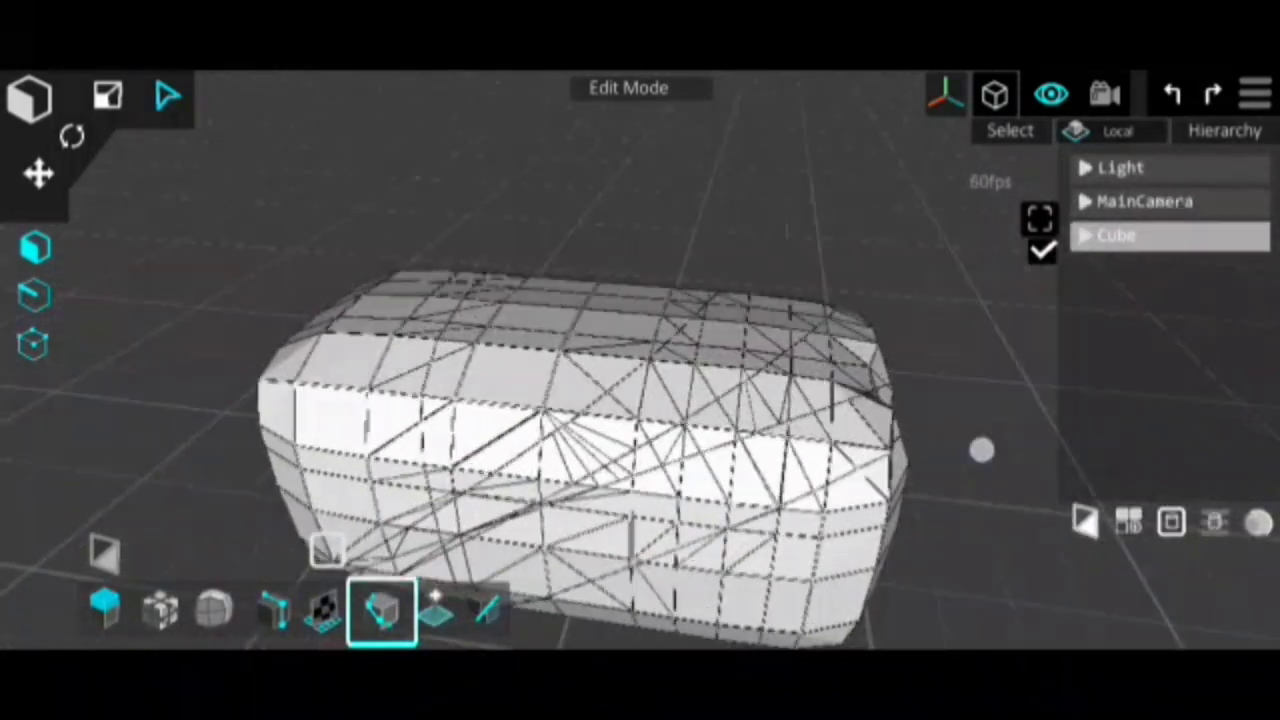
drag(190, 400, 200, 443)
drag(960, 440, 994, 434)
drag(200, 470, 214, 429)
mouse_move(994, 460)
mouse_down()
mouse_move(999, 543)
mouse_move(880, 490)
mouse_up()
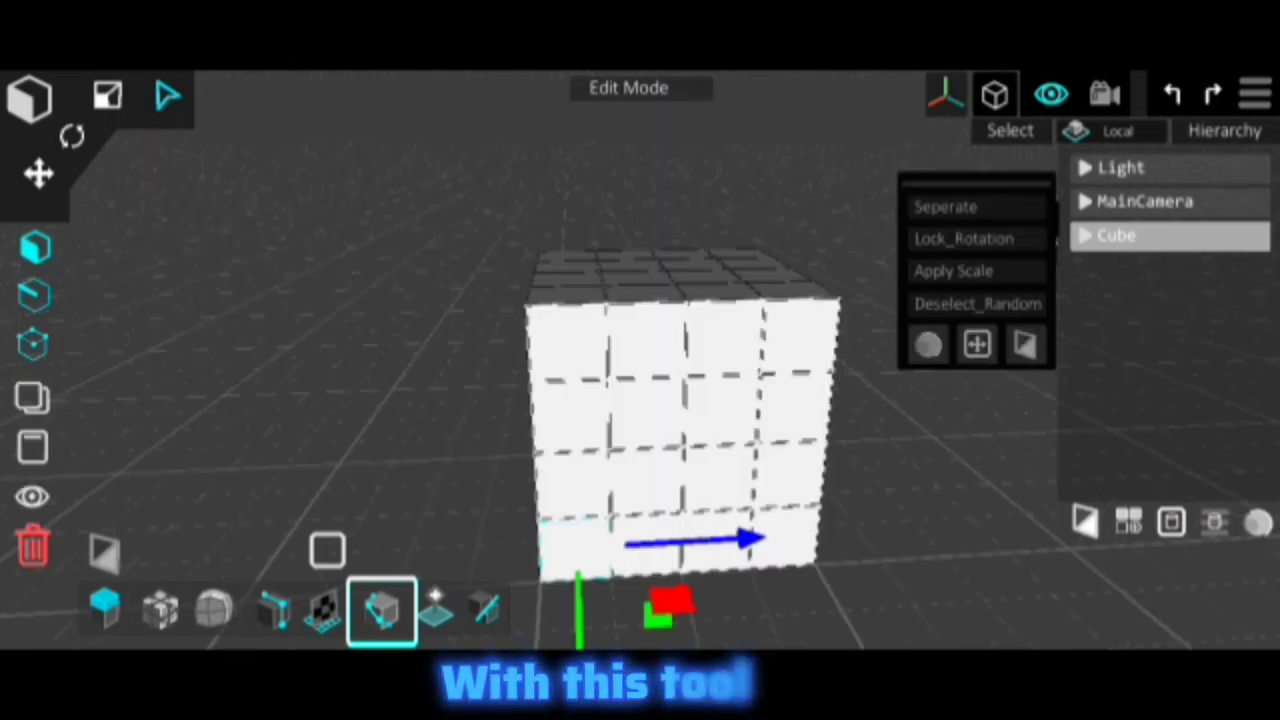
Choose voxel-by-voxel selection on the gridded cube, open the selection options, and clear the selection.
click(980, 343)
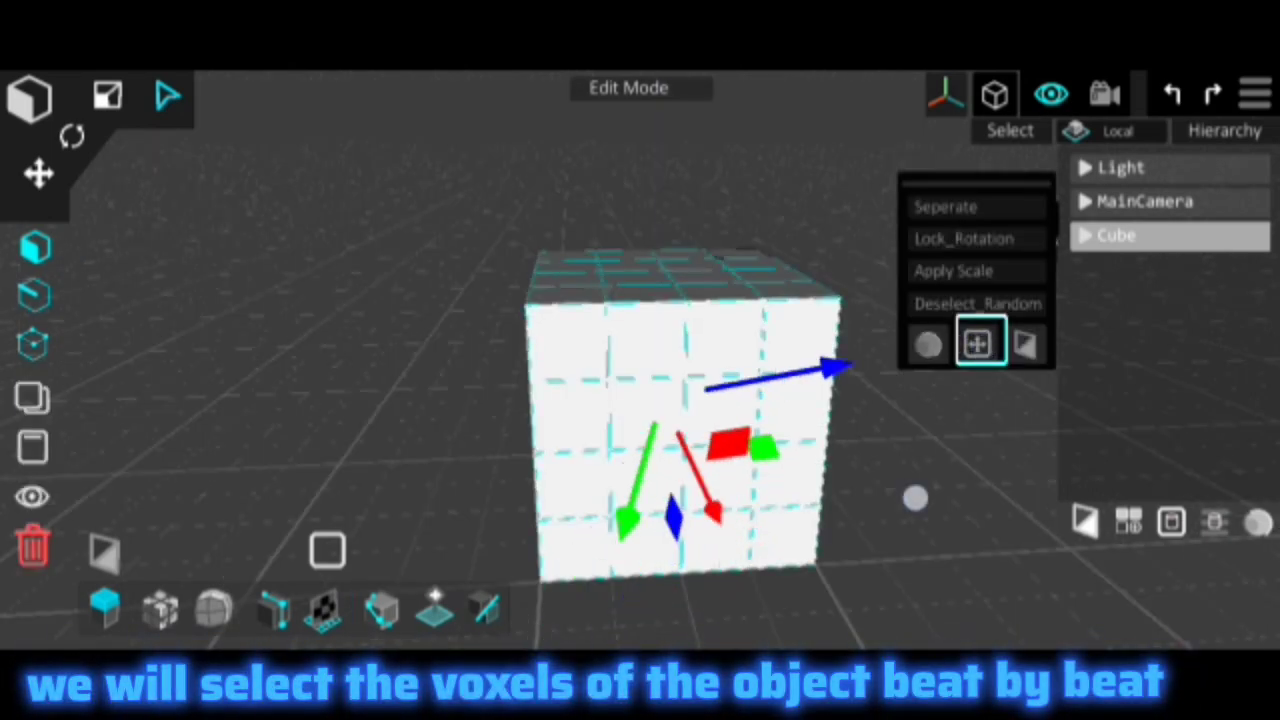
drag(915, 498, 1020, 494)
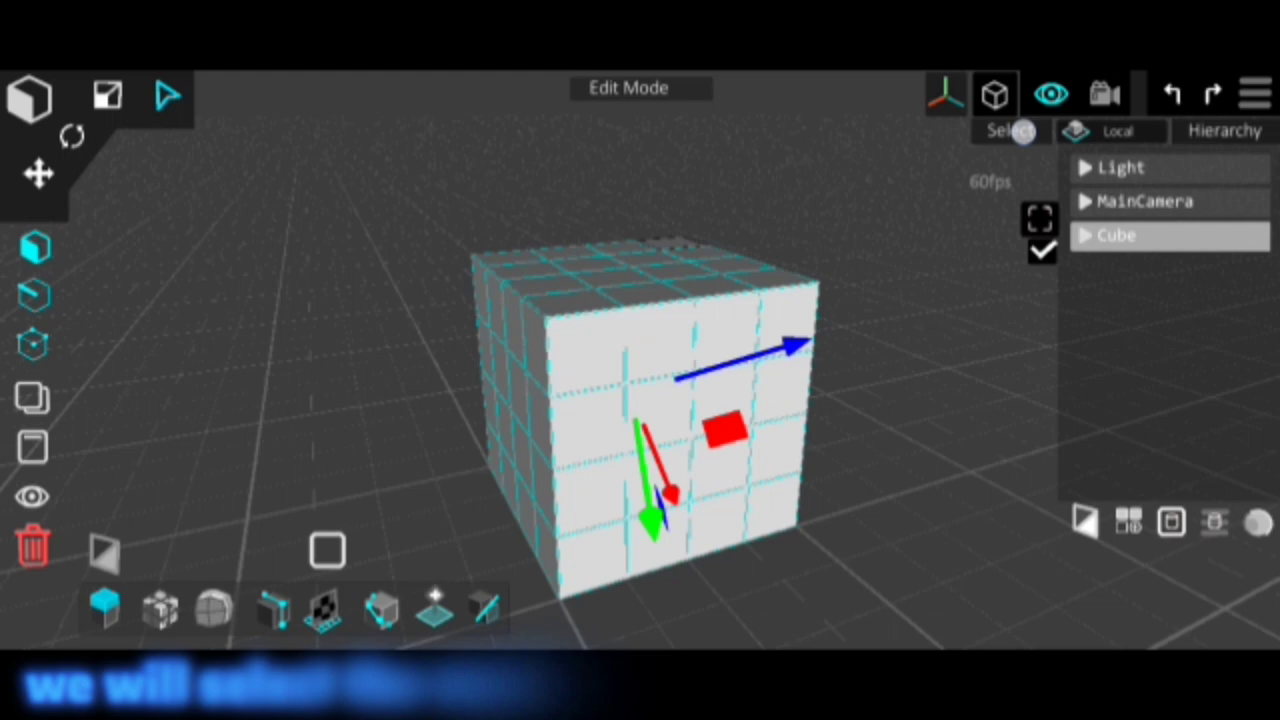
click(1040, 220)
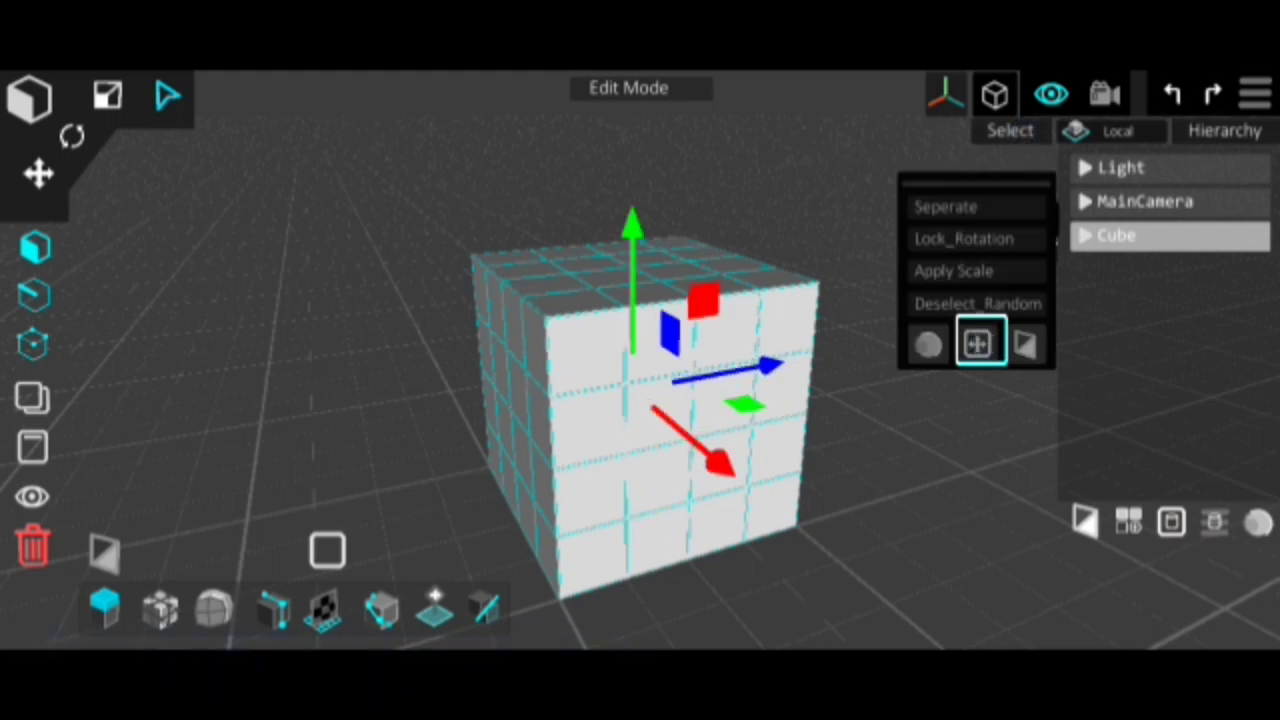
drag(950, 506, 857, 515)
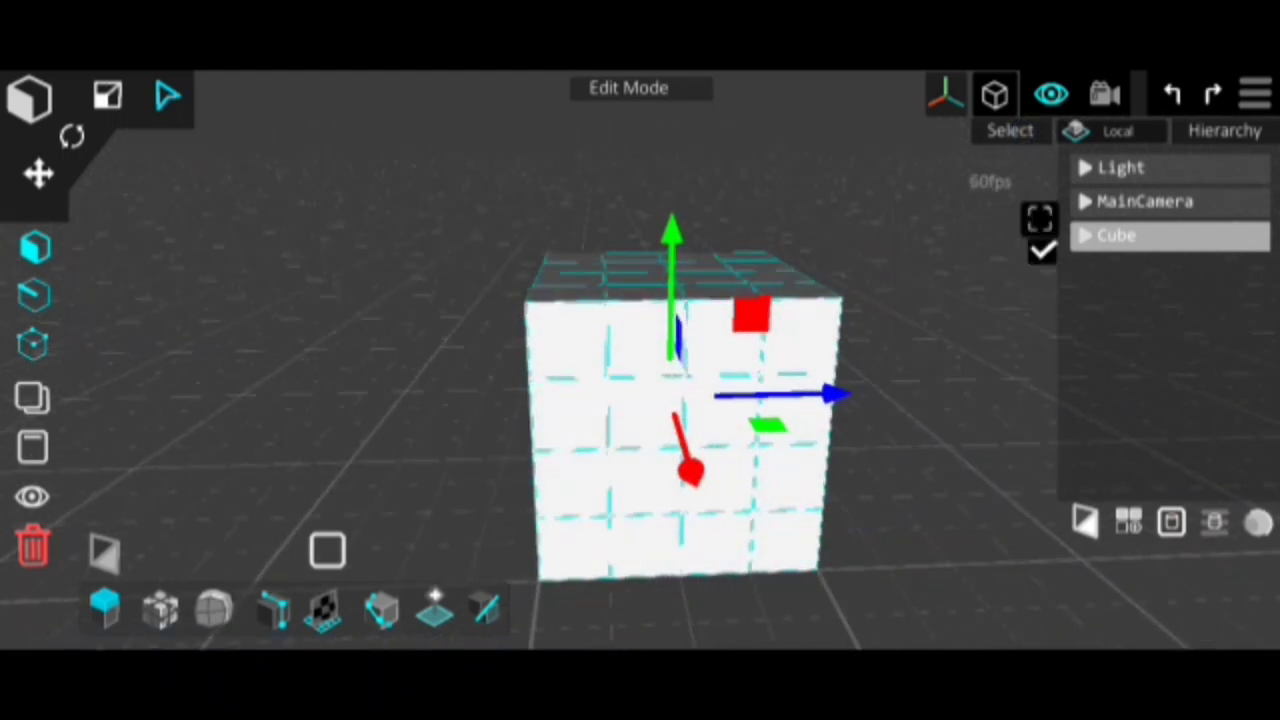
click(955, 356)
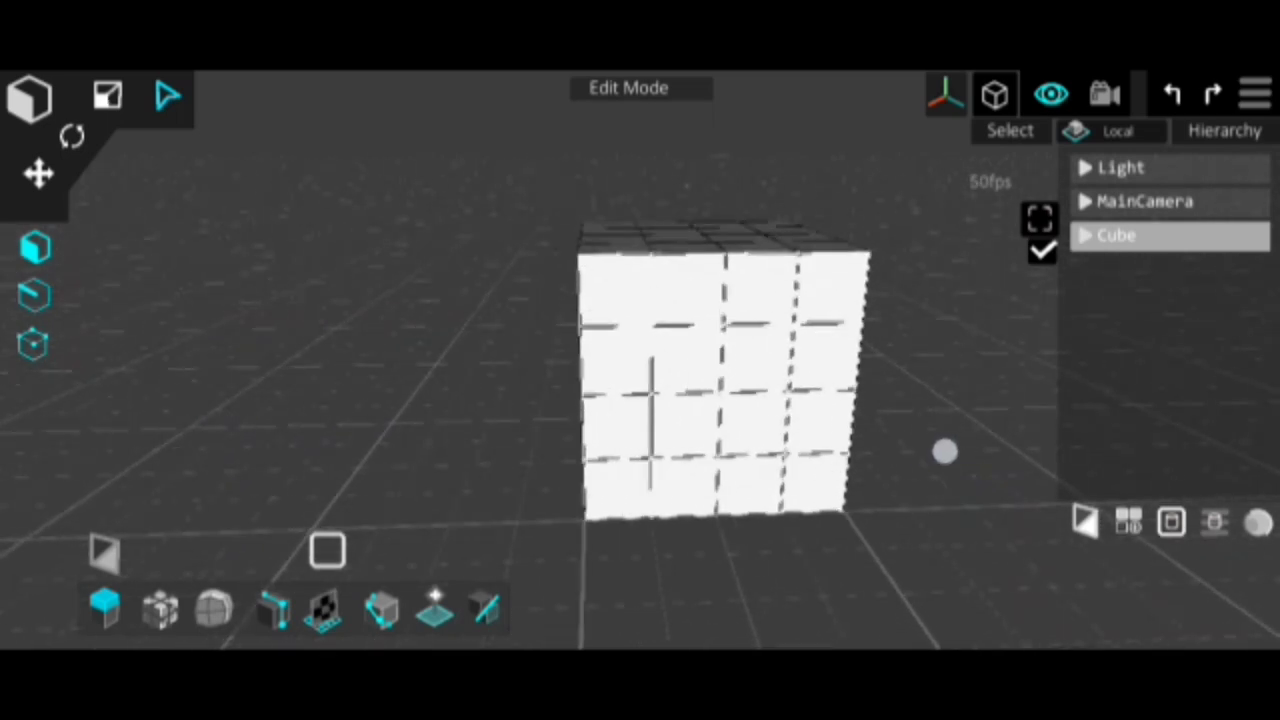
drag(951, 486, 990, 455)
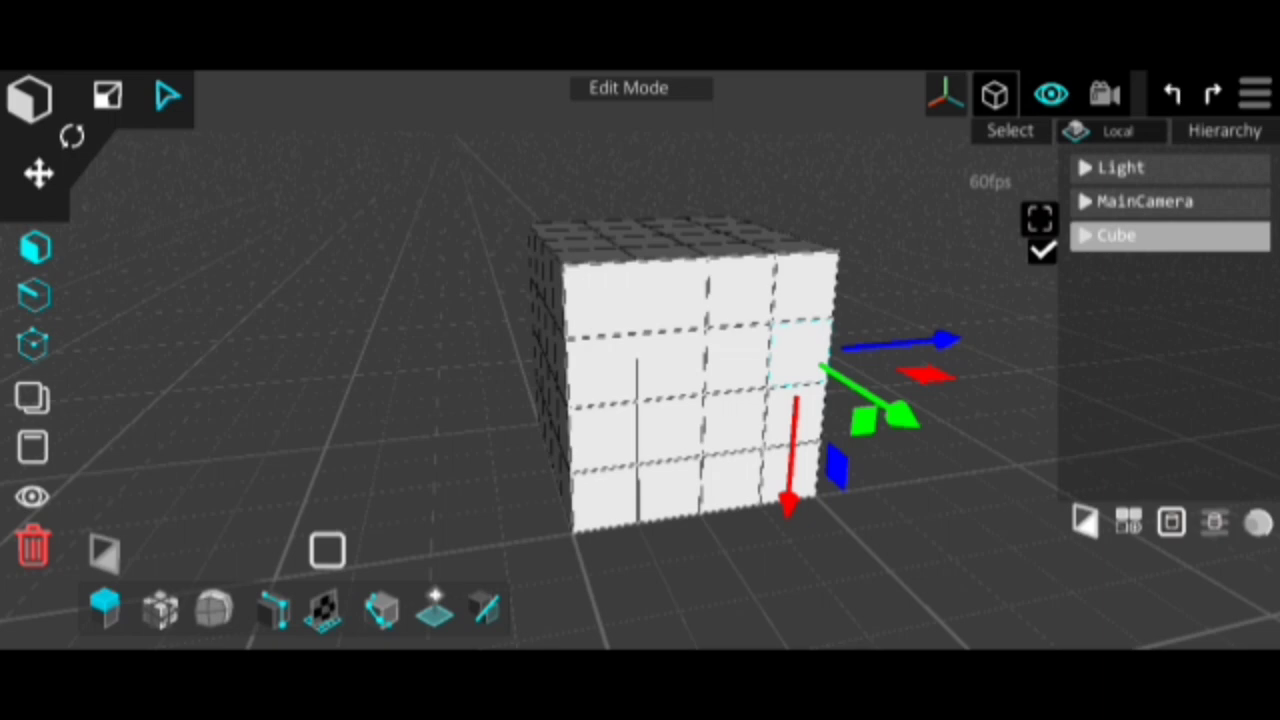
Select the entire cube from the selection options, then deselect it.
click(1008, 130)
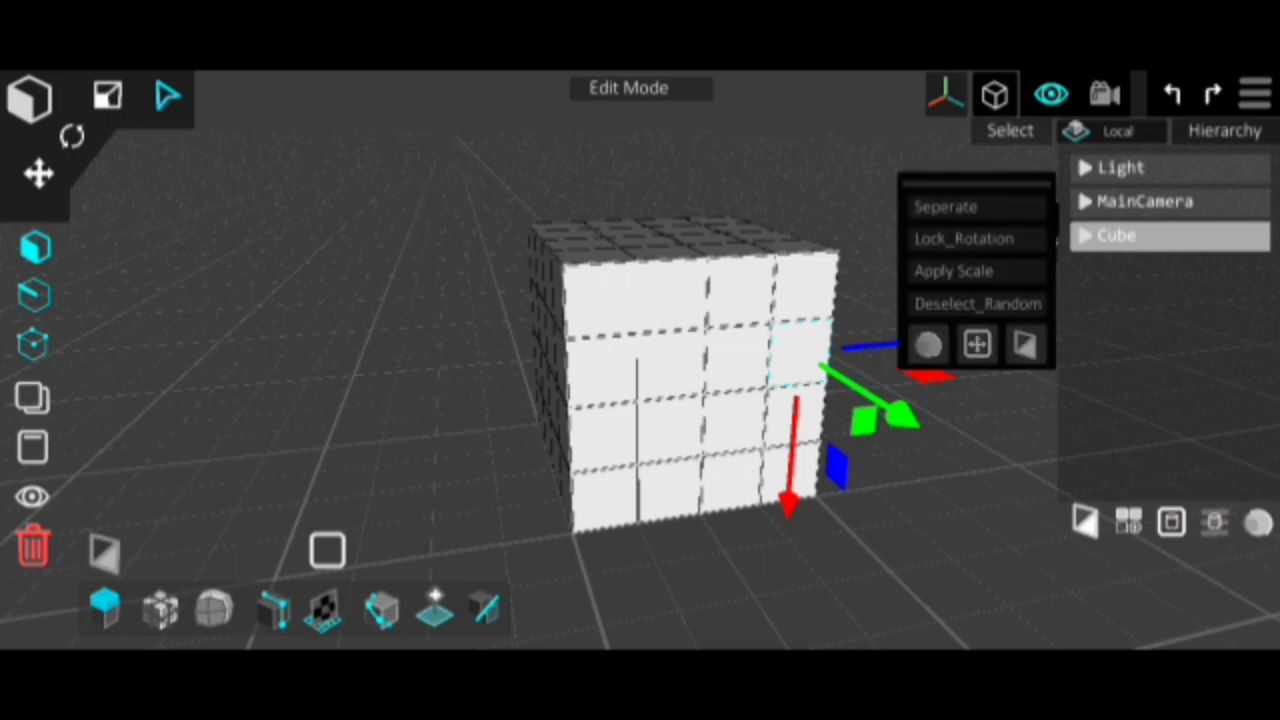
click(108, 552)
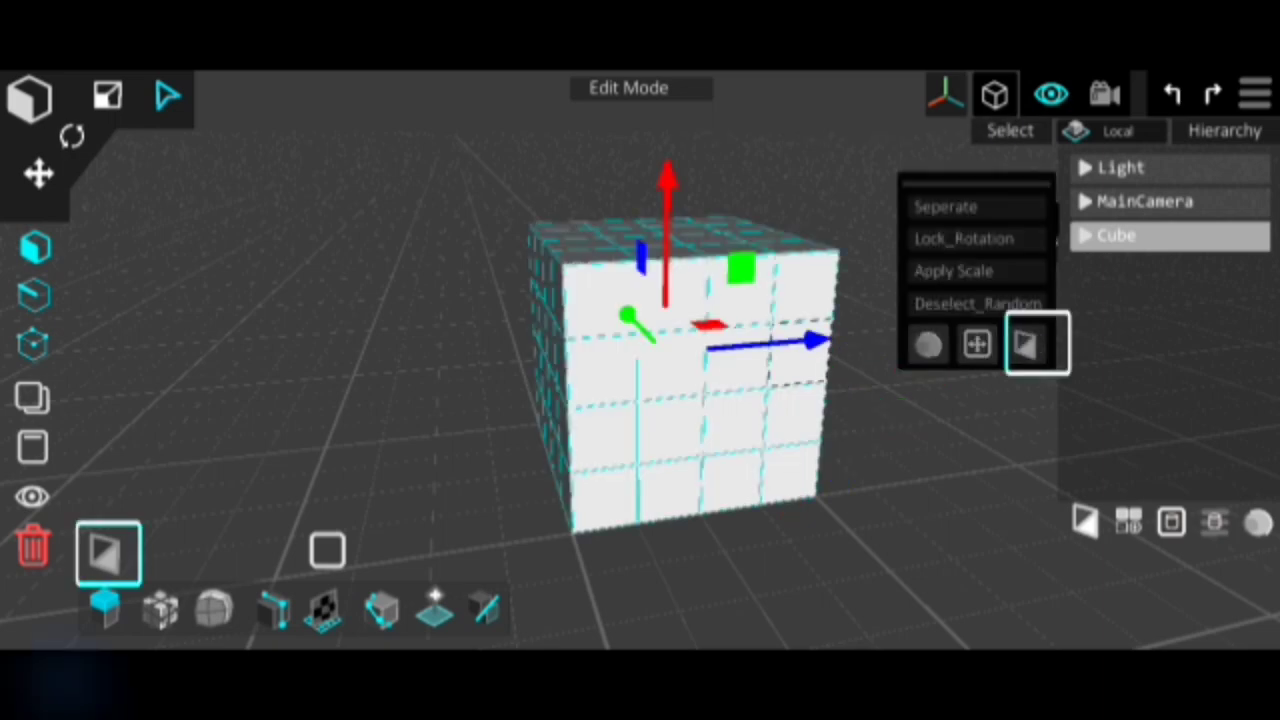
drag(943, 457, 865, 492)
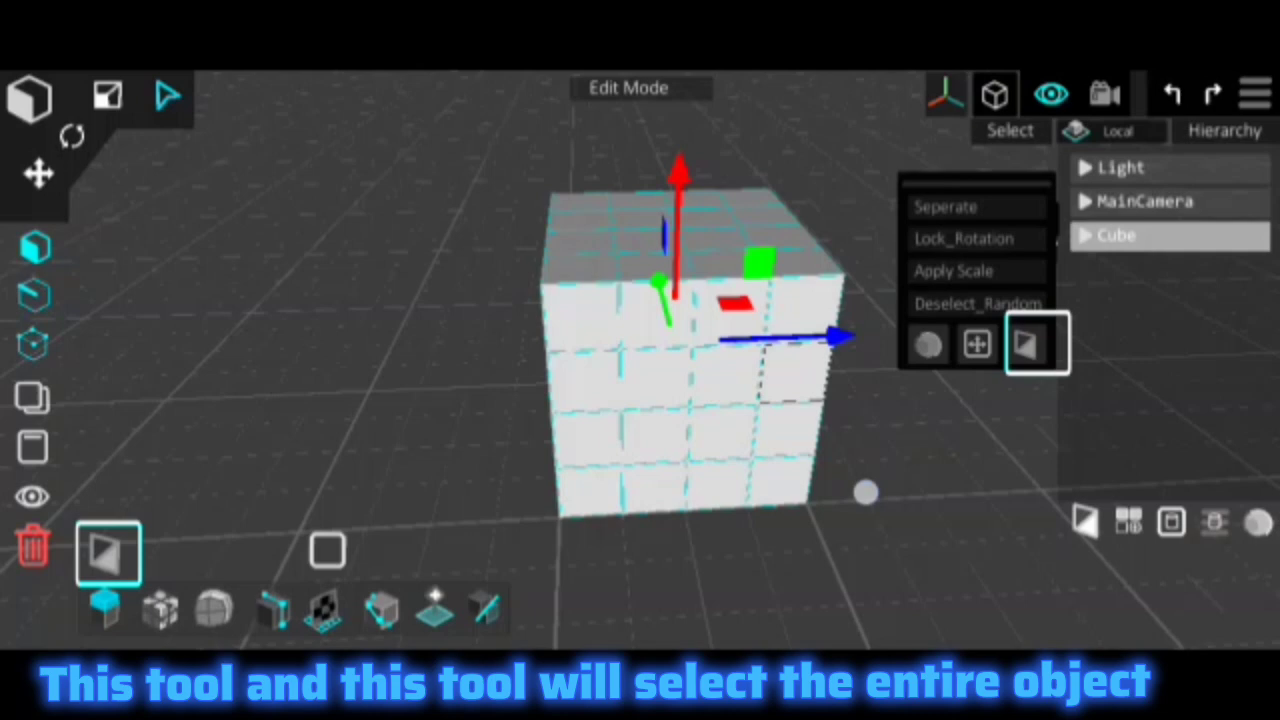
click(932, 468)
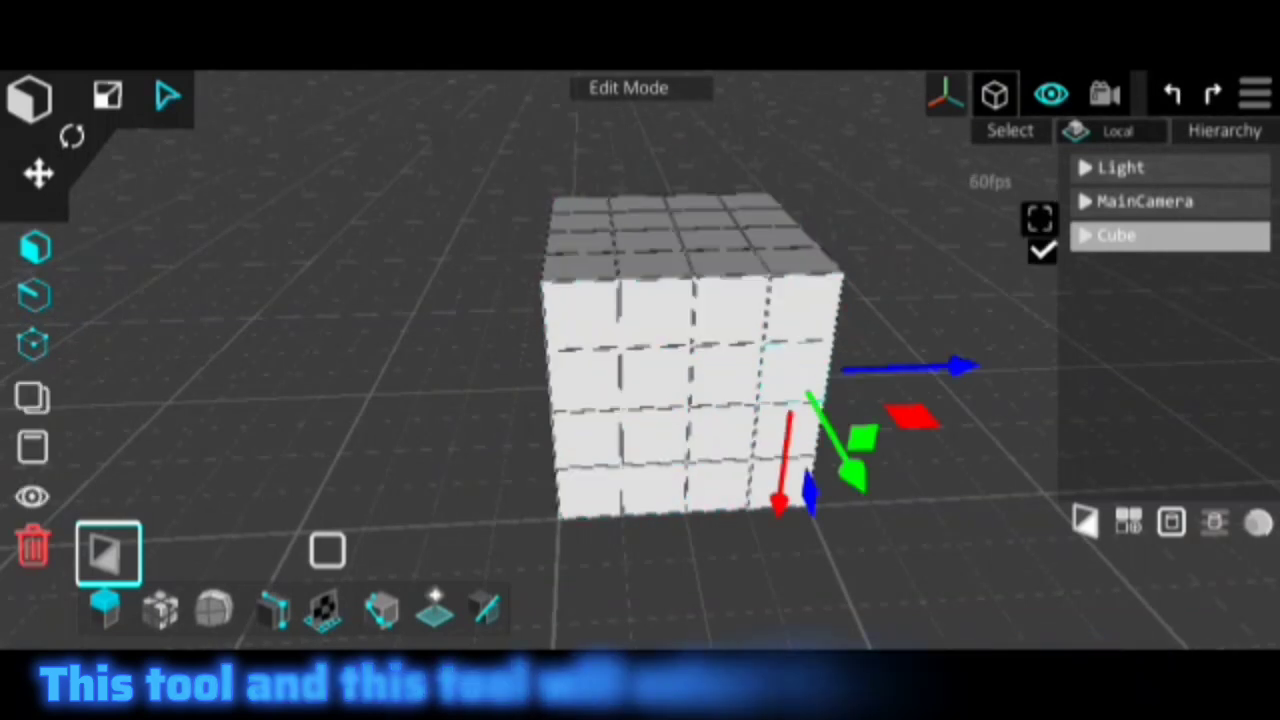
Select the whole cube and clear the selection twice more.
click(1010, 130)
click(1025, 344)
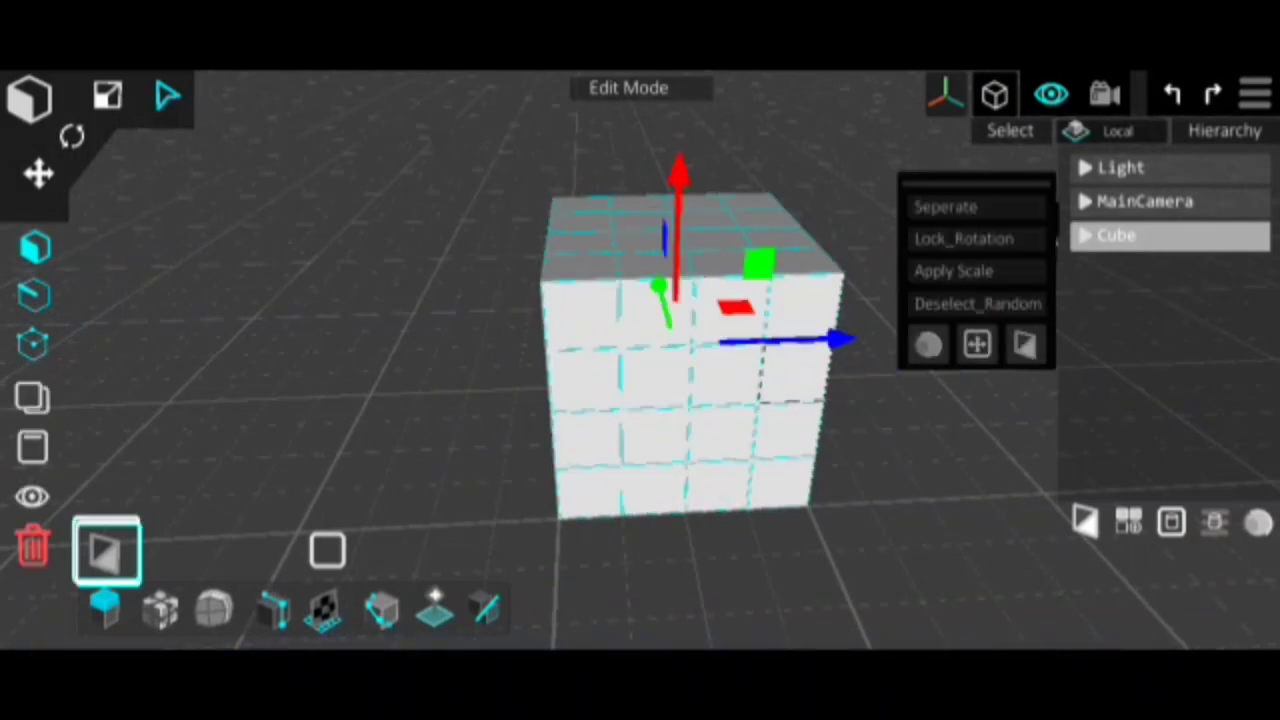
mouse_move(990, 470)
mouse_down()
mouse_move(991, 423)
mouse_move(1034, 434)
mouse_move(1033, 452)
mouse_up()
click(1027, 454)
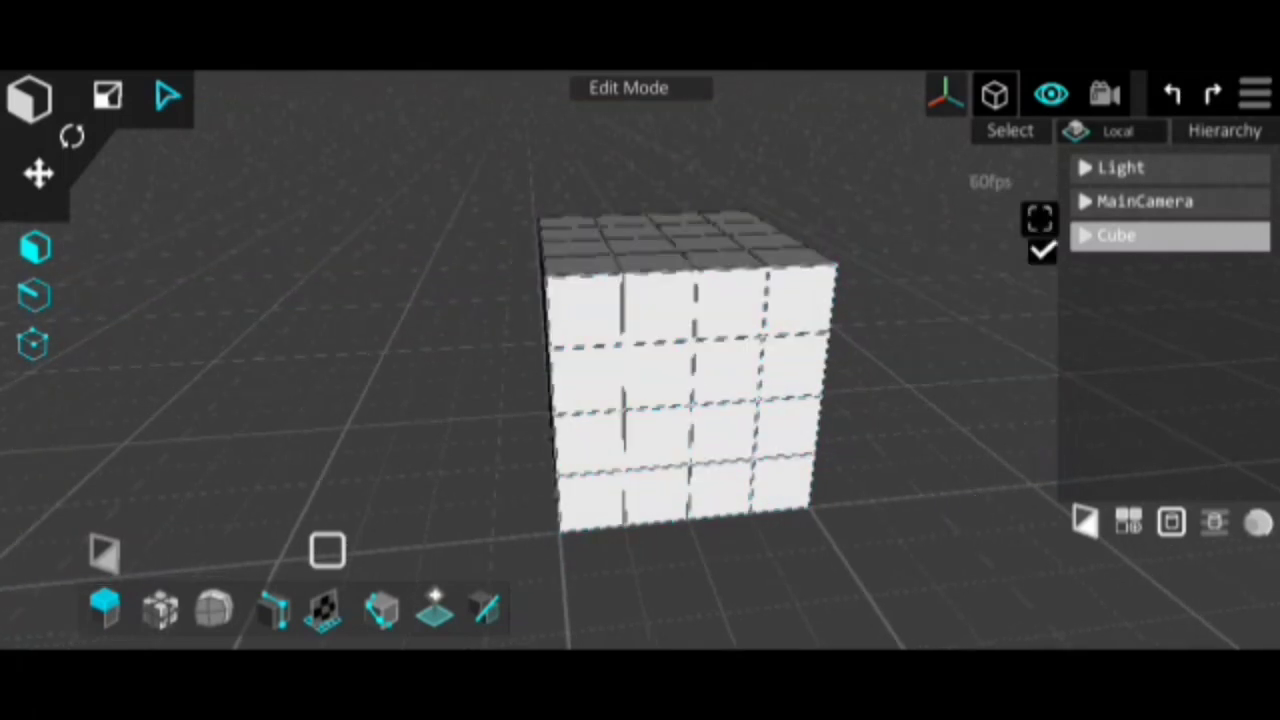
click(1010, 130)
click(1025, 344)
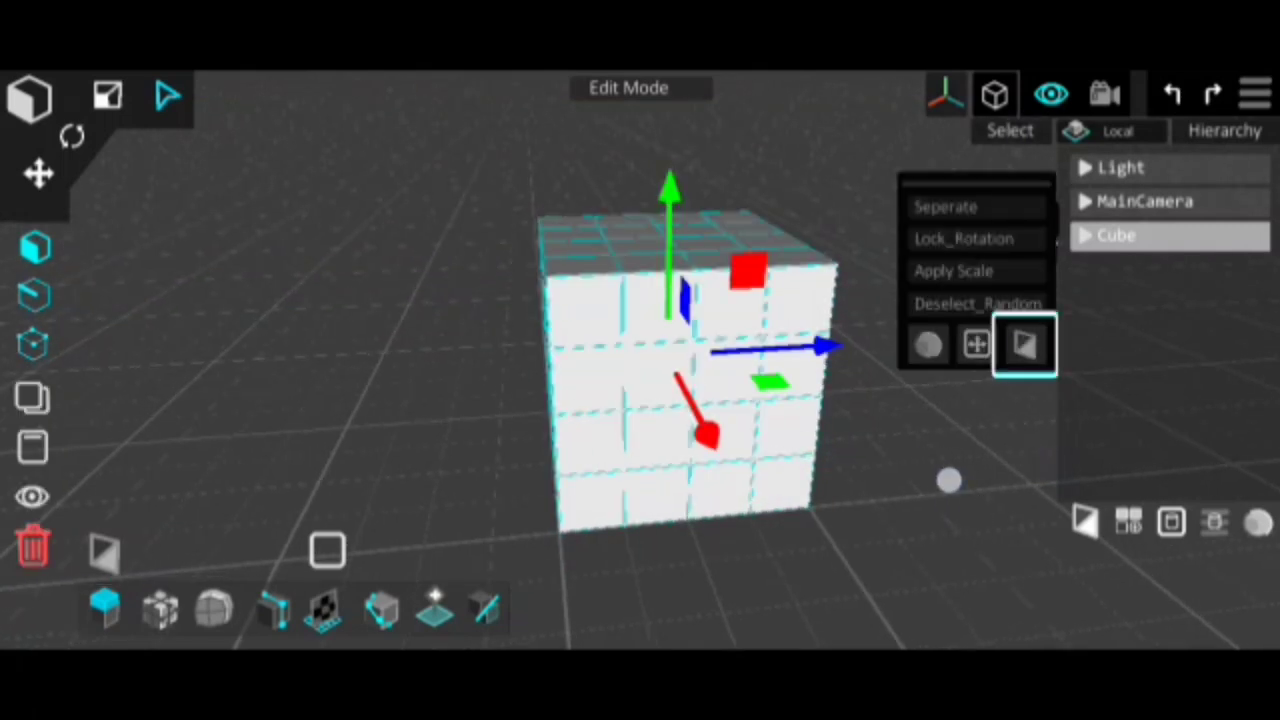
mouse_move(948, 481)
mouse_down()
mouse_move(726, 517)
mouse_move(603, 451)
mouse_move(766, 451)
mouse_move(857, 470)
mouse_move(934, 437)
mouse_move(1097, 423)
mouse_move(880, 429)
mouse_up()
click(1024, 344)
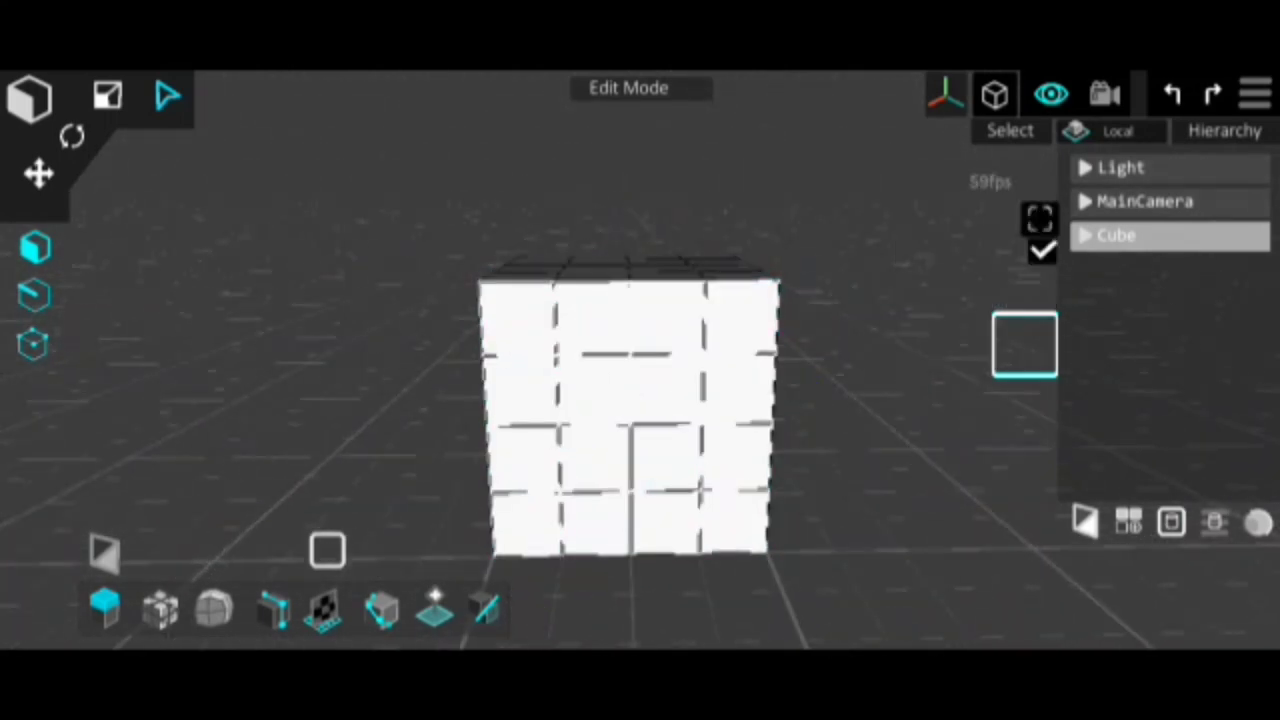
Apply random deselect from the Select popup to reshuffle the cube's blocks, then clear the selection.
click(1010, 130)
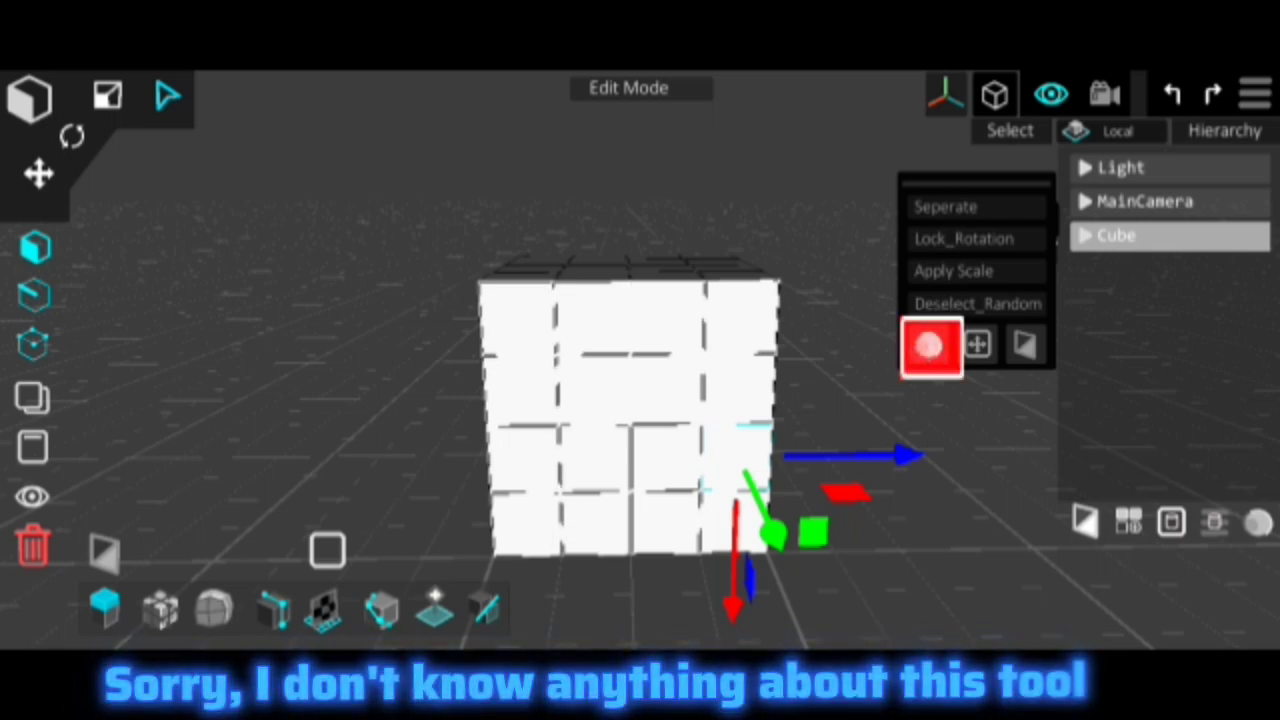
mouse_move(1080, 563)
mouse_down()
mouse_move(1120, 609)
mouse_move(906, 584)
mouse_move(926, 466)
mouse_up()
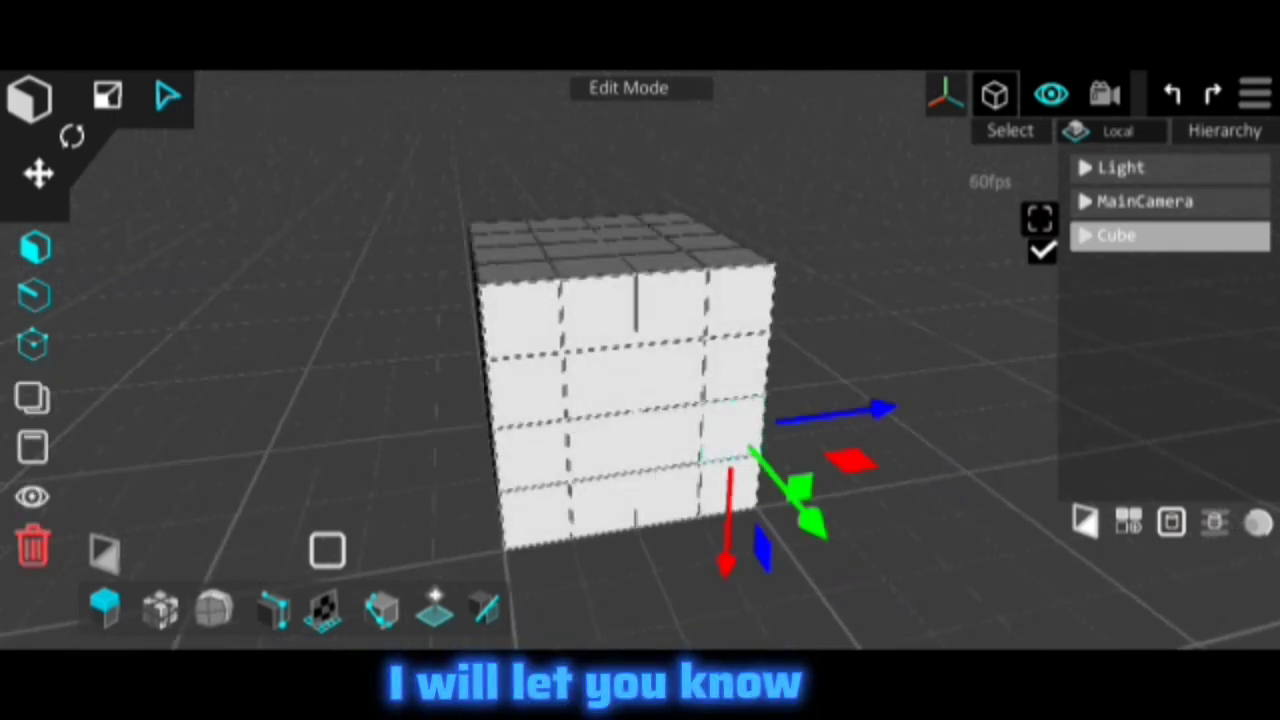
click(1010, 130)
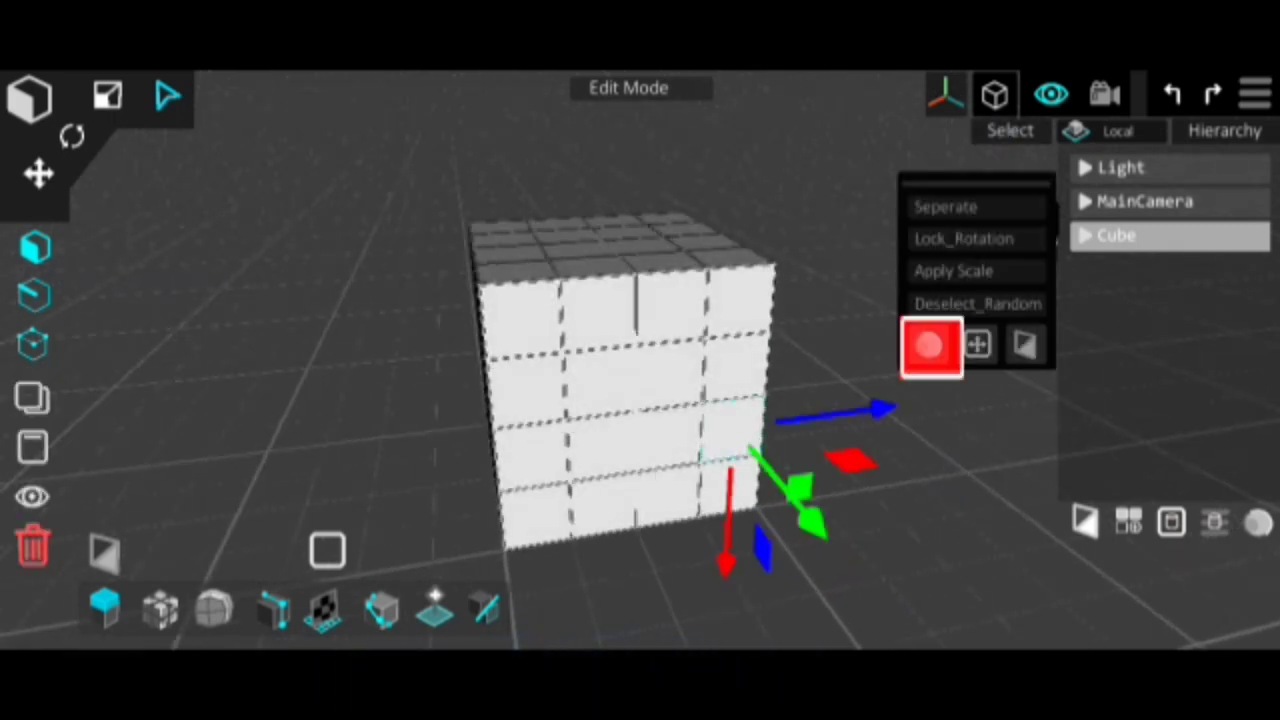
drag(986, 563, 980, 557)
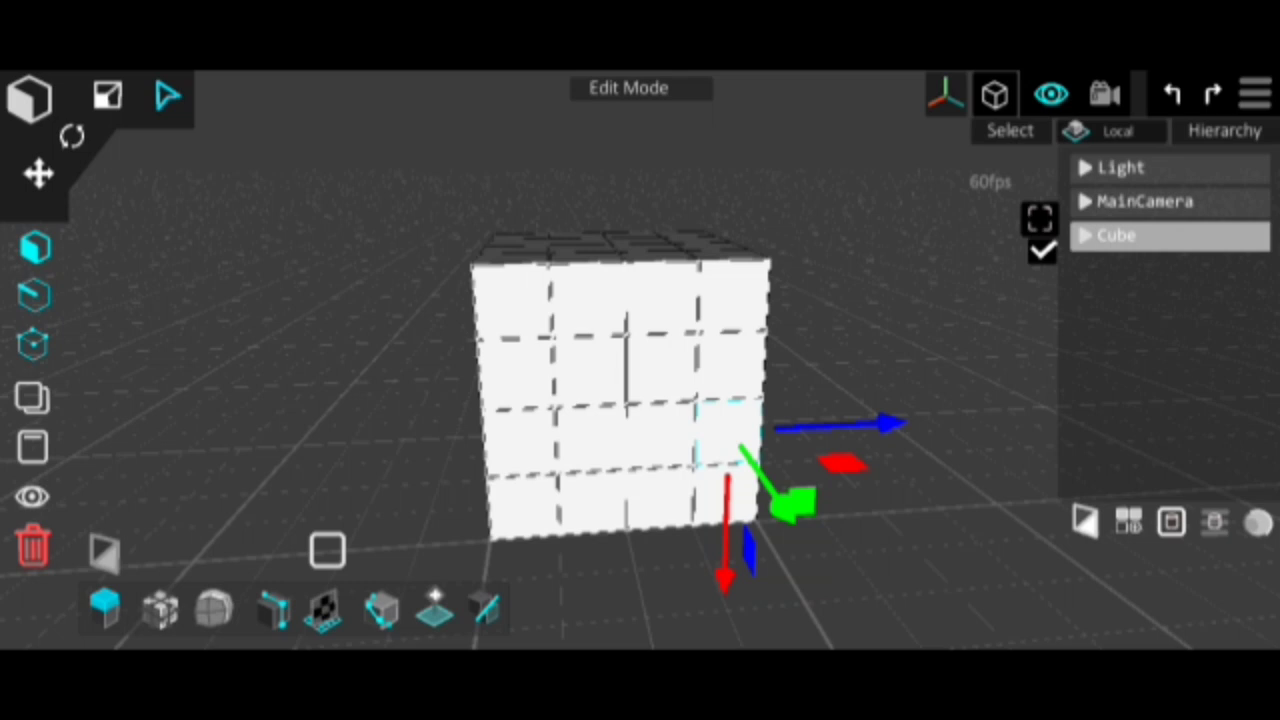
click(1012, 130)
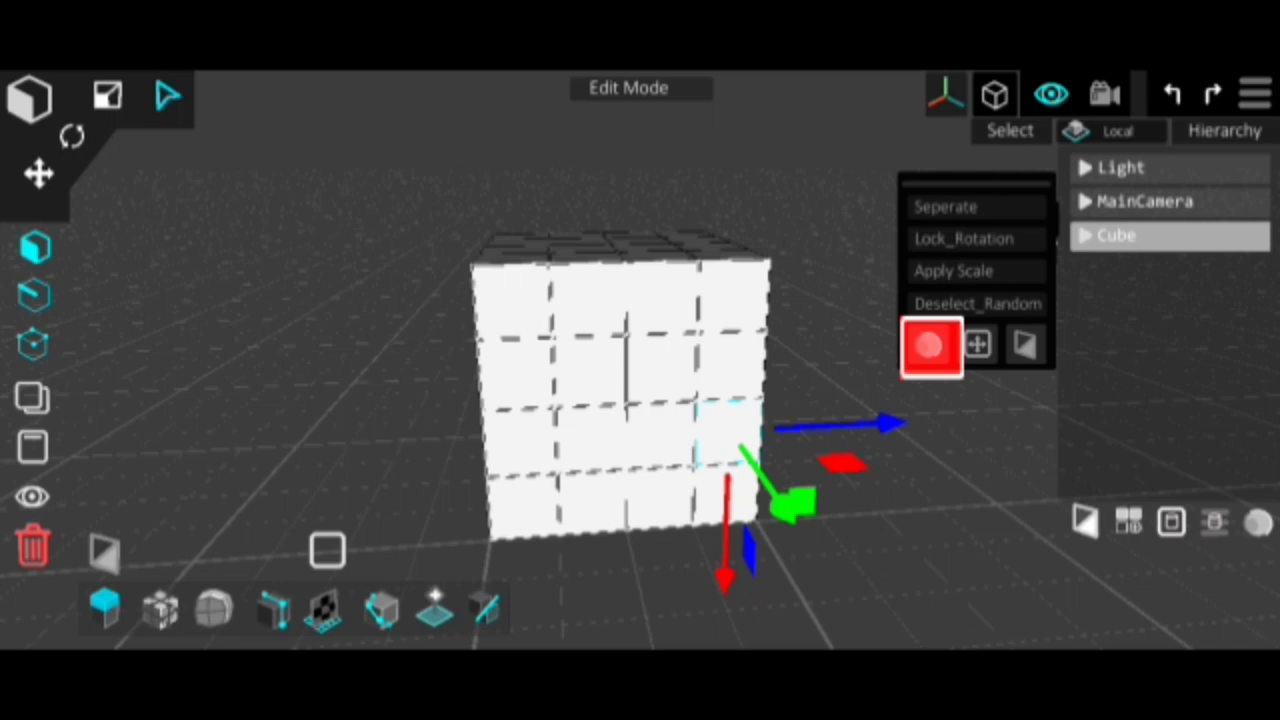
click(960, 543)
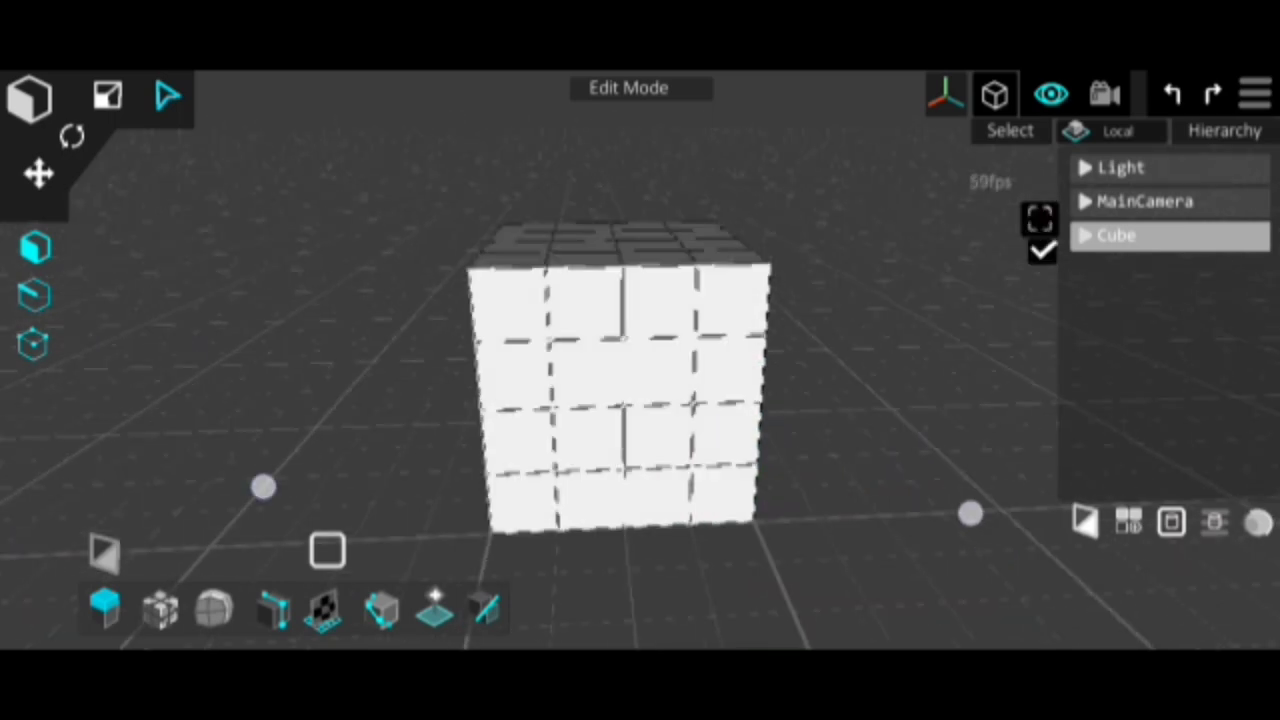
scroll(620, 495, up, 3)
With the inset tool active, select all of the cube's faces.
click(433, 607)
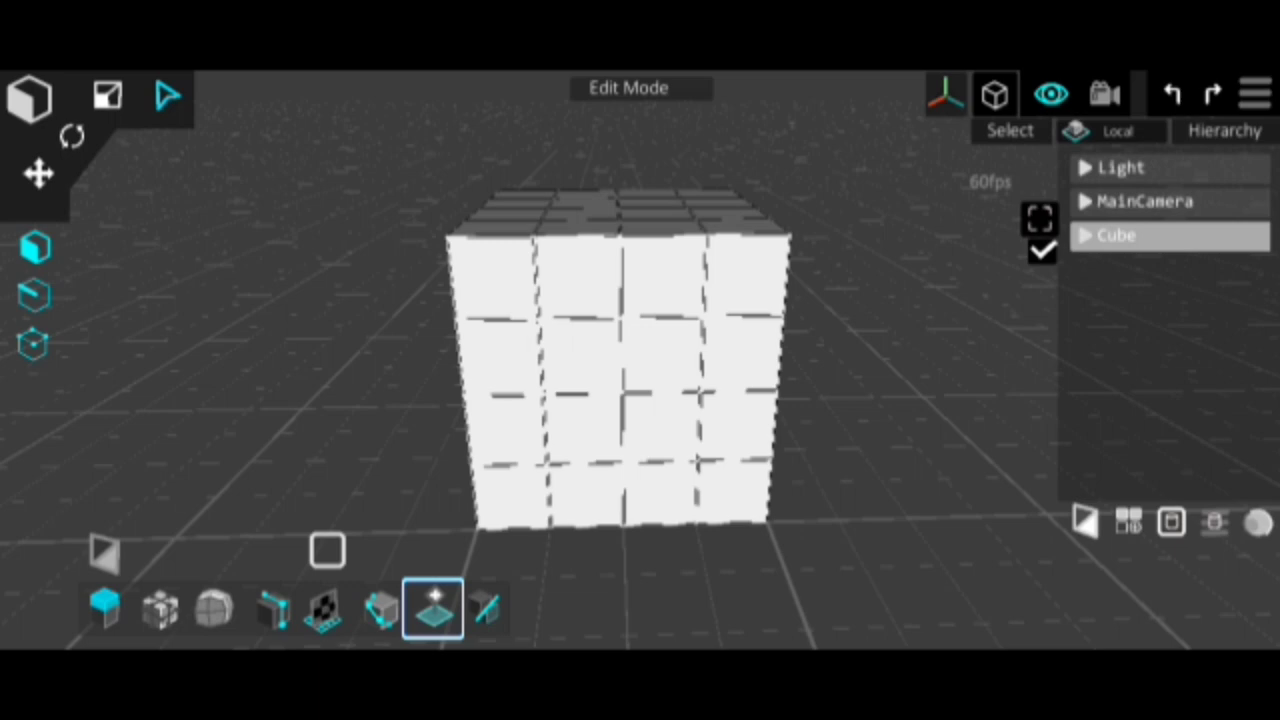
click(1010, 130)
click(1024, 344)
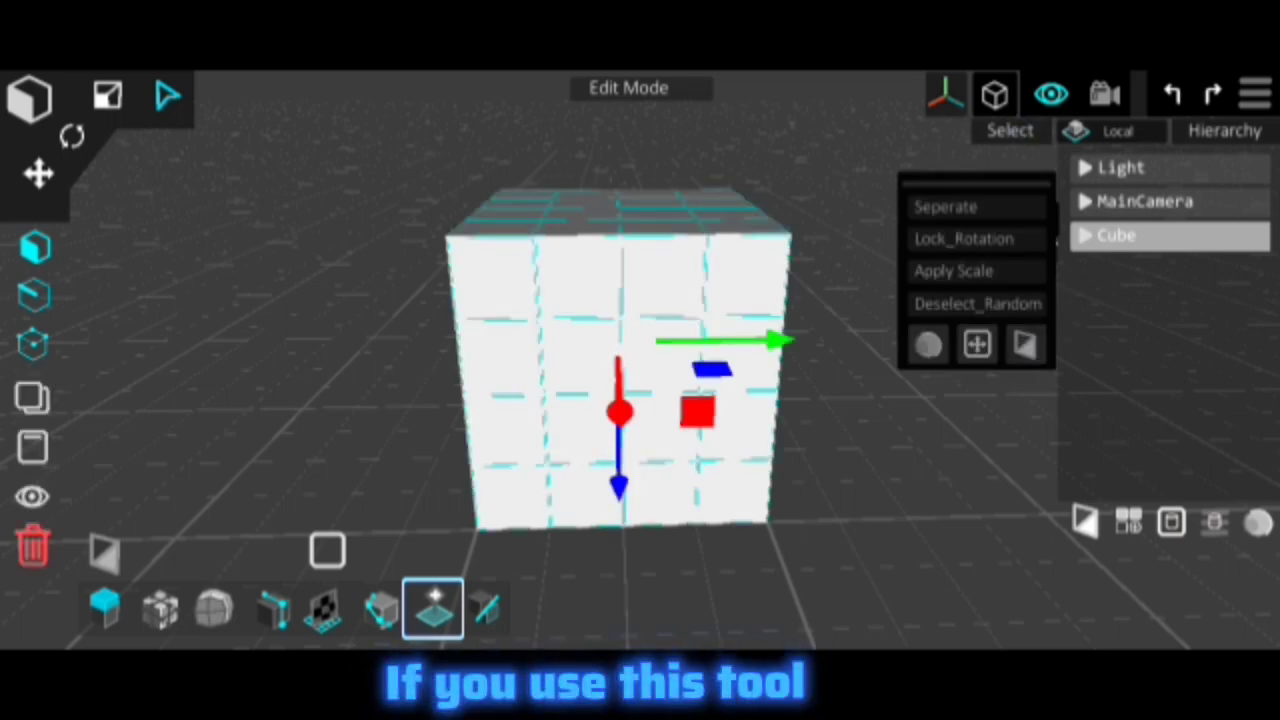
drag(986, 457, 903, 528)
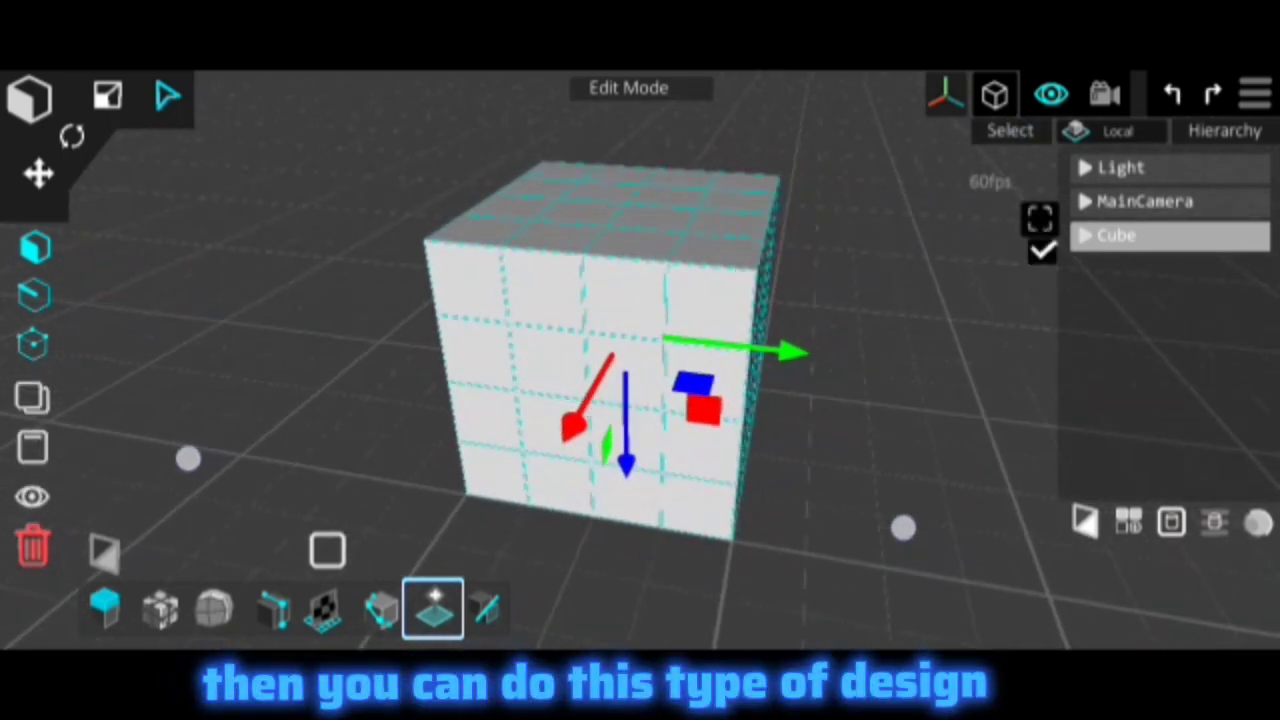
Scale the selected faces into recessed inset panels, deepening them on the right and top faces.
click(107, 95)
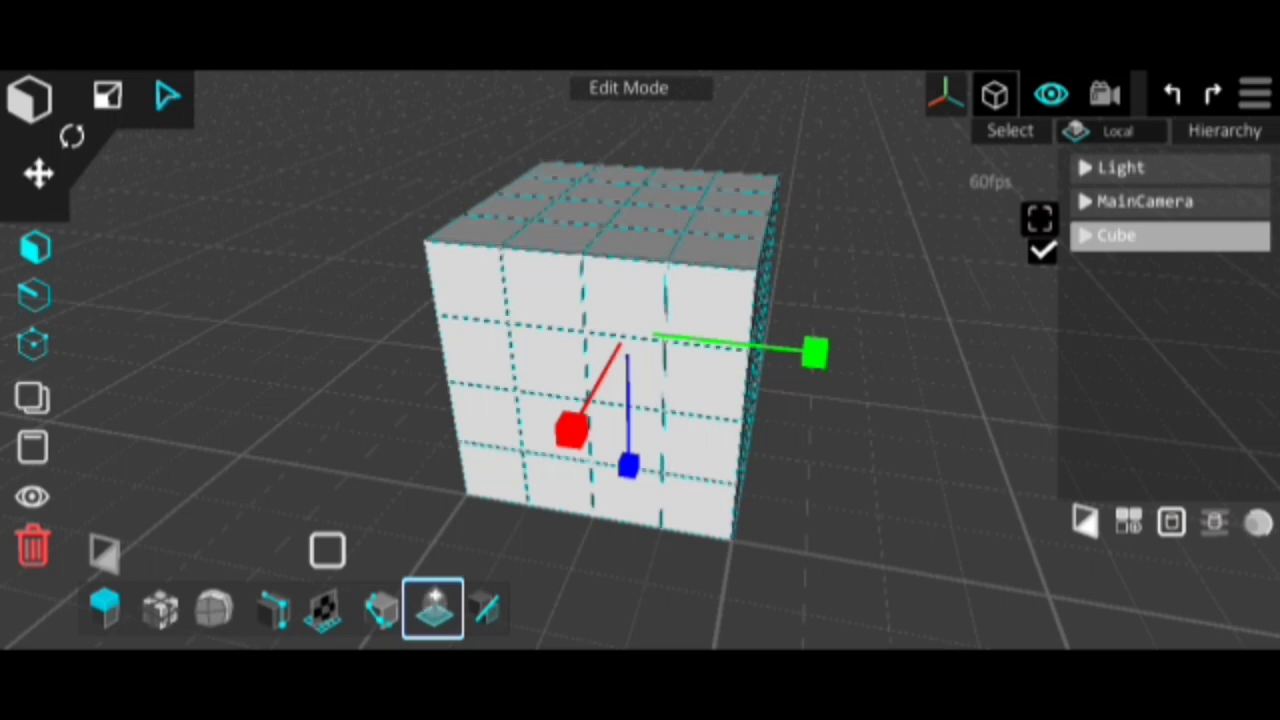
mouse_move(640, 360)
mouse_down()
mouse_move(690, 378)
mouse_move(663, 370)
mouse_up()
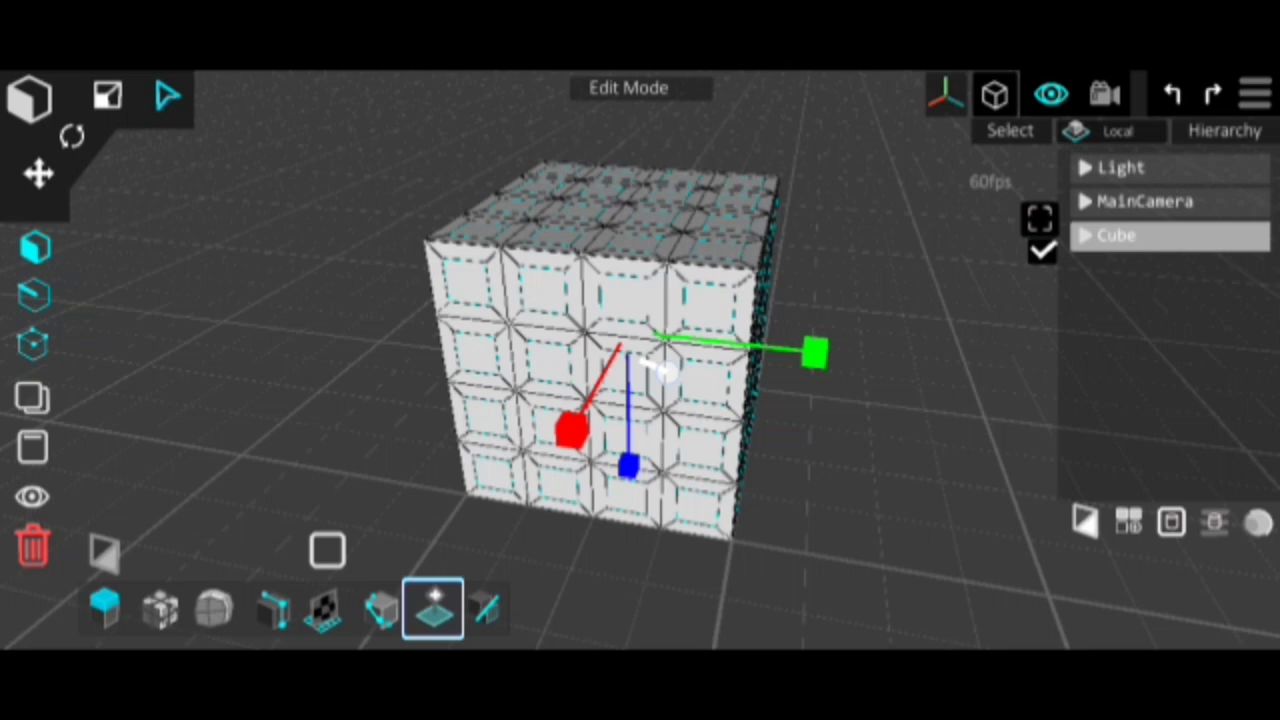
drag(905, 507, 716, 528)
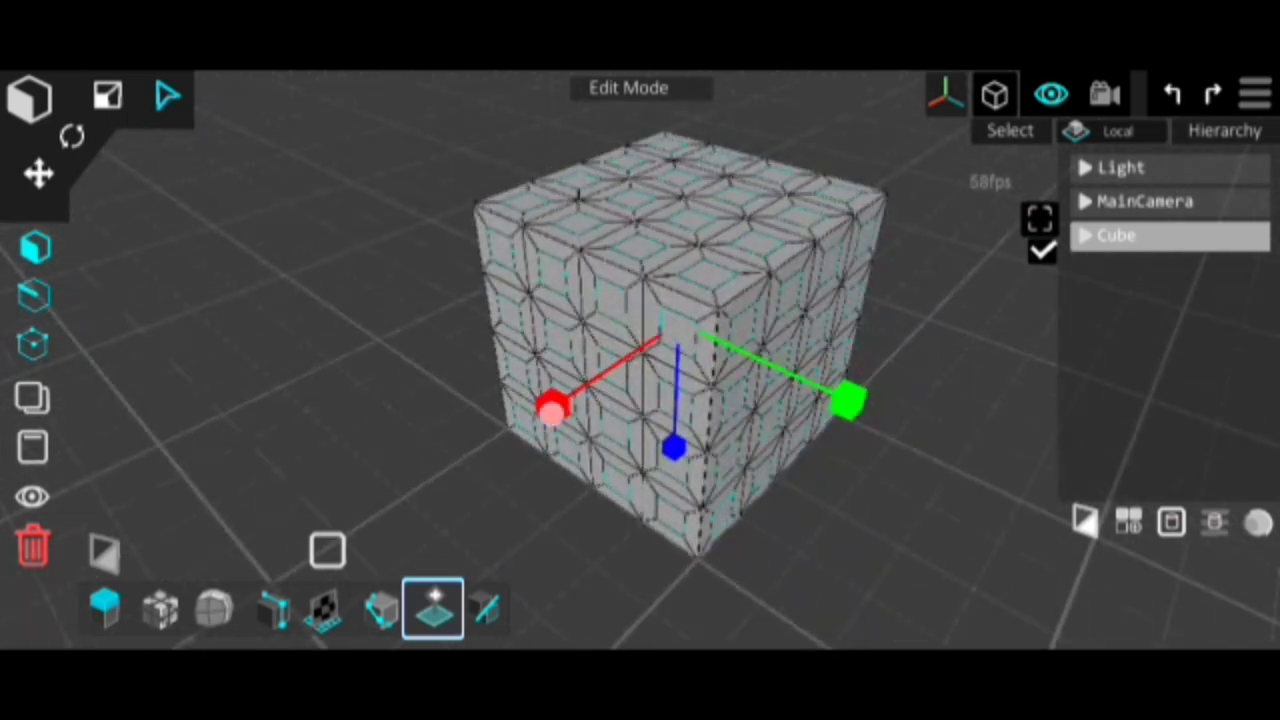
drag(839, 401, 809, 424)
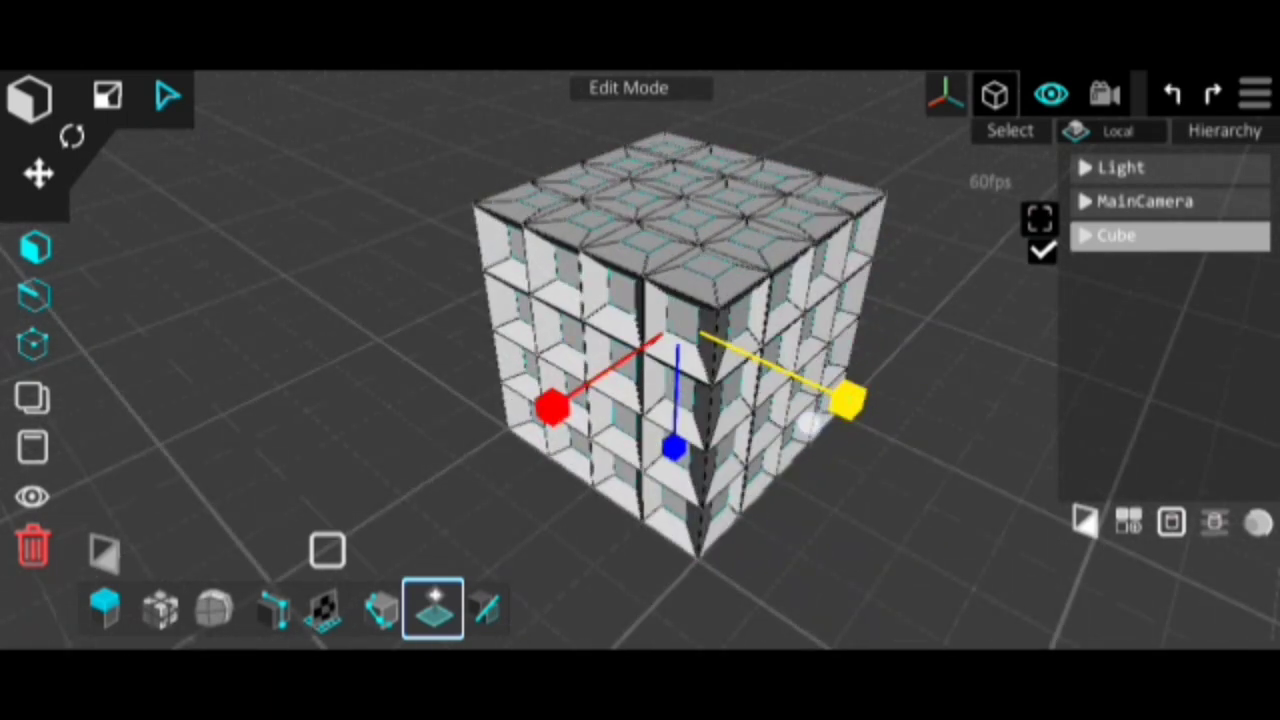
drag(675, 448, 707, 436)
drag(784, 539, 1063, 471)
drag(935, 490, 1077, 486)
mouse_move(931, 519)
mouse_down()
mouse_move(922, 483)
mouse_move(1020, 486)
mouse_move(685, 533)
mouse_move(929, 486)
mouse_move(843, 491)
mouse_move(780, 451)
mouse_move(797, 441)
mouse_move(894, 509)
mouse_move(866, 566)
mouse_move(789, 440)
mouse_move(843, 487)
mouse_move(957, 540)
mouse_move(920, 531)
mouse_move(909, 497)
mouse_move(963, 516)
mouse_up()
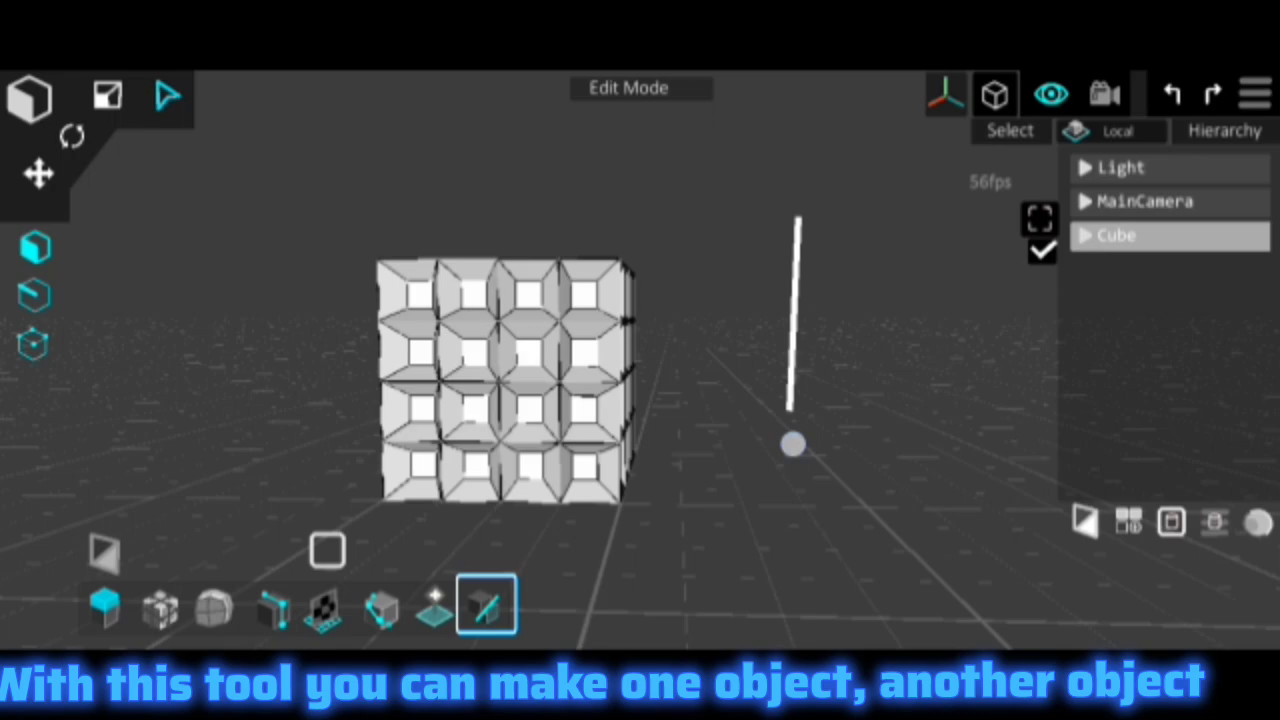
Place a duplicate cube to the right of the original and frame both in an axis-aligned view.
mouse_move(850, 330)
mouse_down()
mouse_move(886, 323)
mouse_move(1003, 352)
mouse_move(770, 350)
mouse_up()
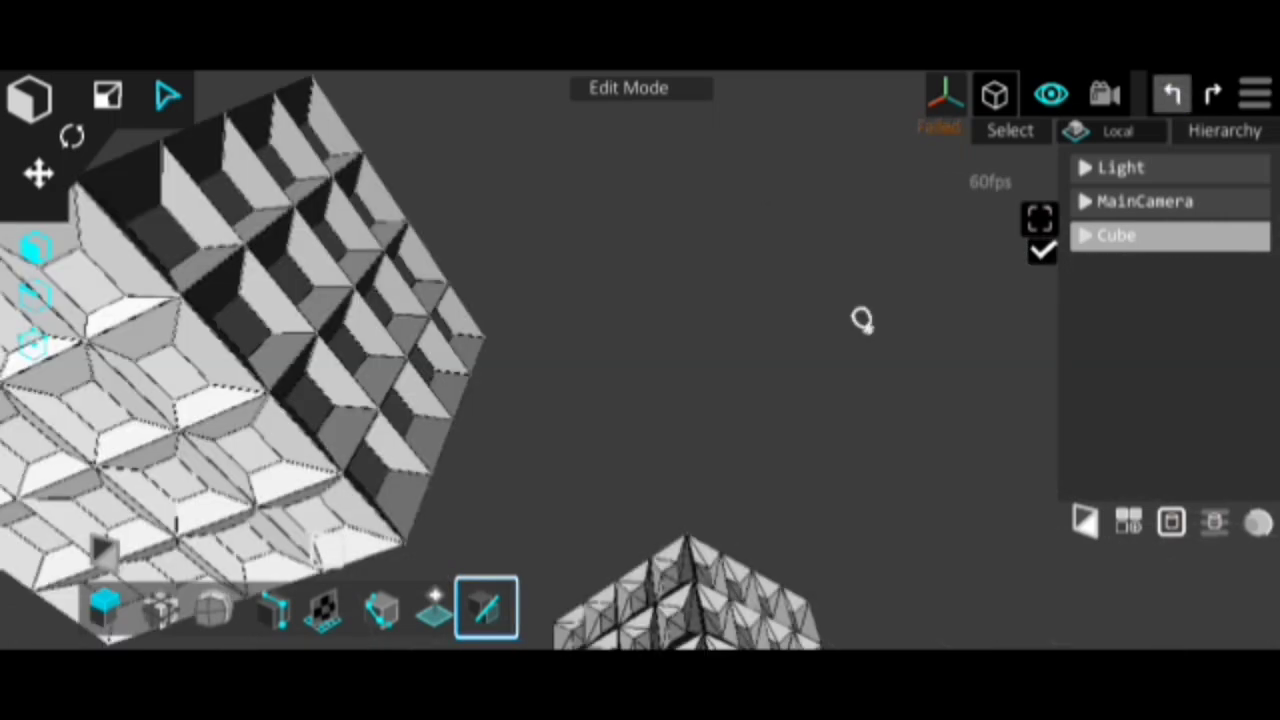
mouse_move(857, 320)
mouse_down()
mouse_move(857, 563)
mouse_move(914, 486)
mouse_move(956, 487)
mouse_move(789, 451)
mouse_move(771, 426)
mouse_up()
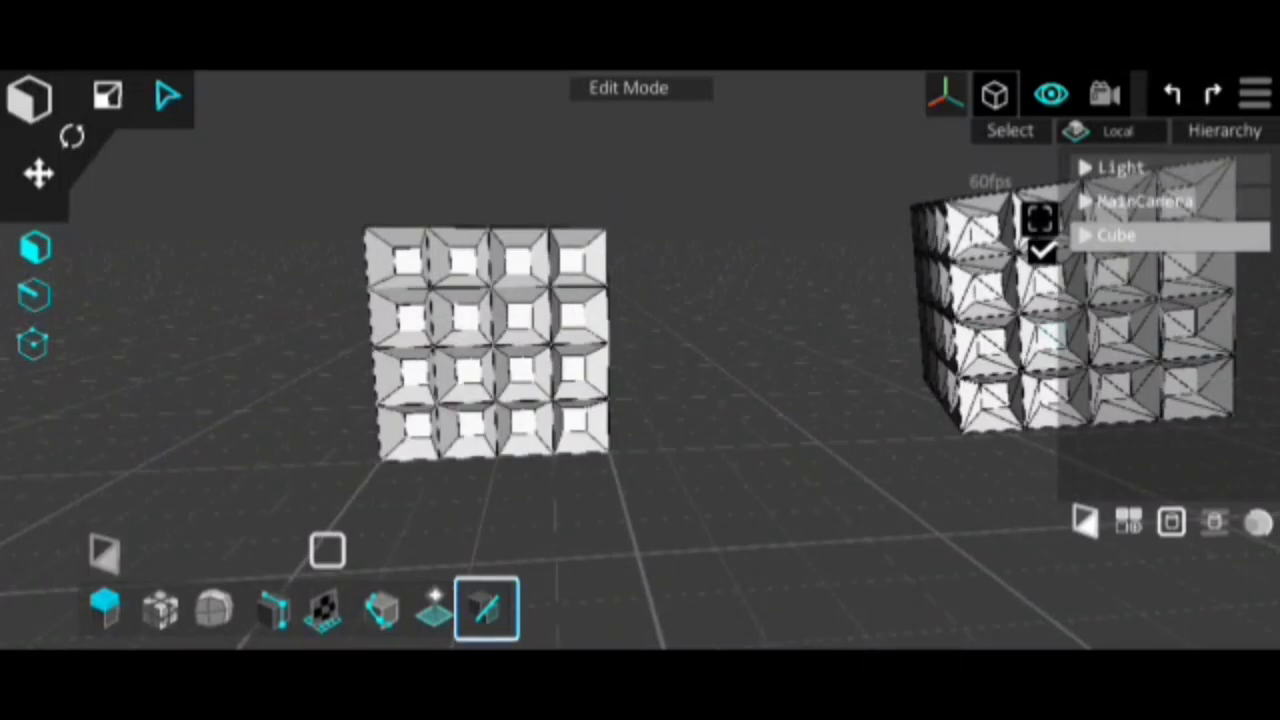
drag(134, 446, 276, 467)
click(945, 93)
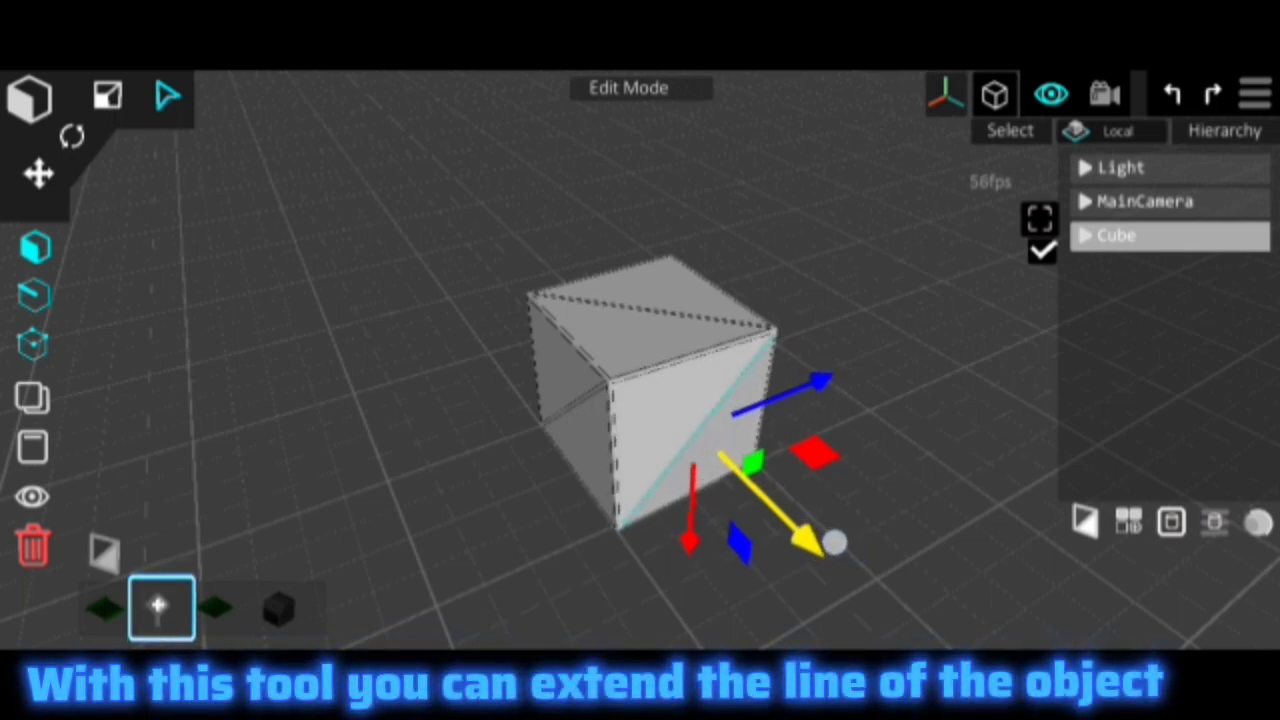
Stretch the cube's selected edge and push a face along the X axis into a tapered wedge.
mouse_move(800, 538)
mouse_down()
mouse_move(791, 530)
mouse_move(814, 523)
mouse_move(1119, 626)
mouse_up()
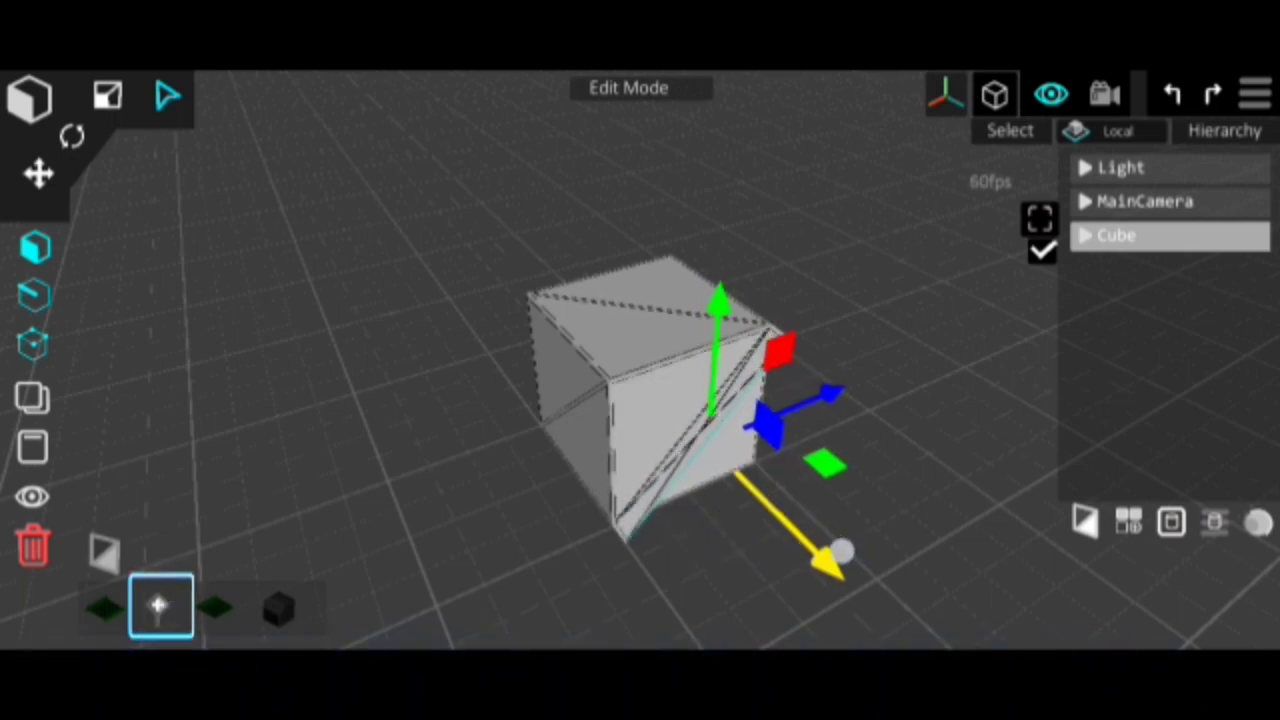
mouse_move(1100, 340)
mouse_down()
mouse_move(1037, 323)
mouse_move(1197, 323)
mouse_move(1131, 337)
mouse_up()
click(1029, 479)
mouse_move(1029, 479)
mouse_down()
mouse_move(951, 474)
mouse_move(1046, 477)
mouse_move(869, 466)
mouse_move(845, 428)
mouse_move(631, 431)
mouse_move(900, 523)
mouse_move(809, 523)
mouse_move(886, 529)
mouse_move(860, 480)
mouse_up()
drag(930, 500, 1006, 531)
click(899, 526)
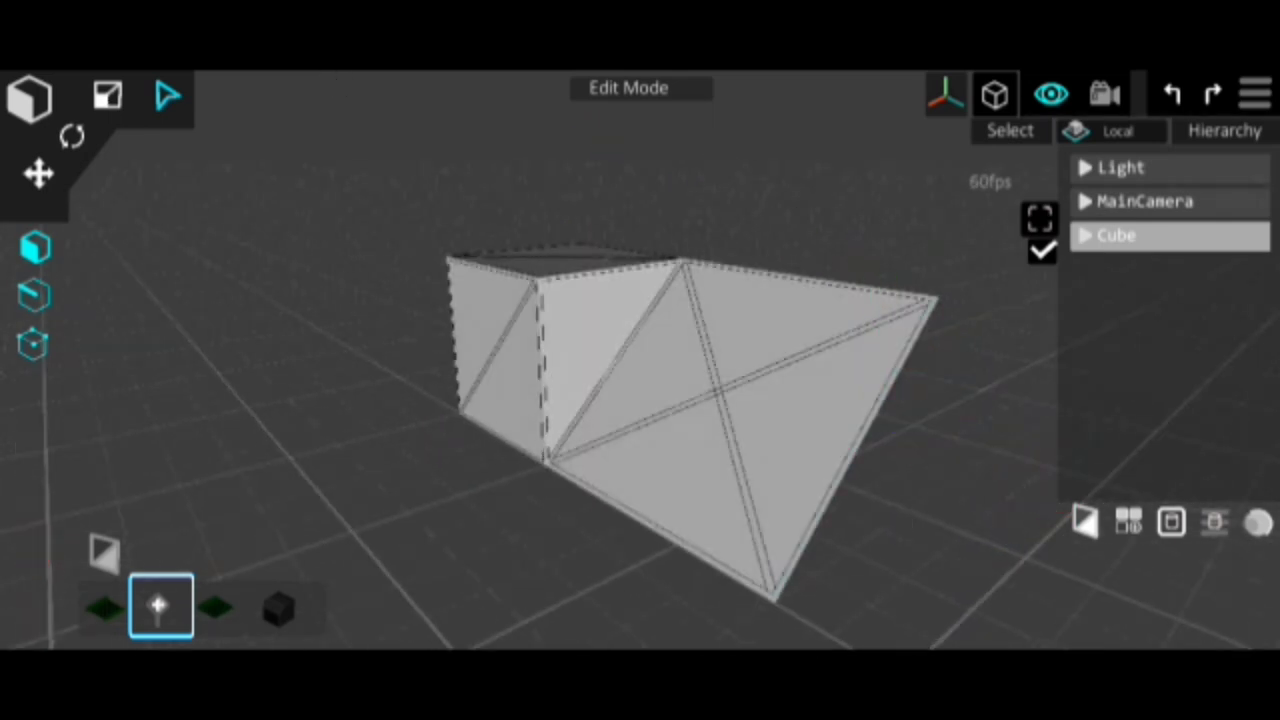
Undo twice to restore the plain cube, then select its right face.
click(1172, 94)
click(1172, 94)
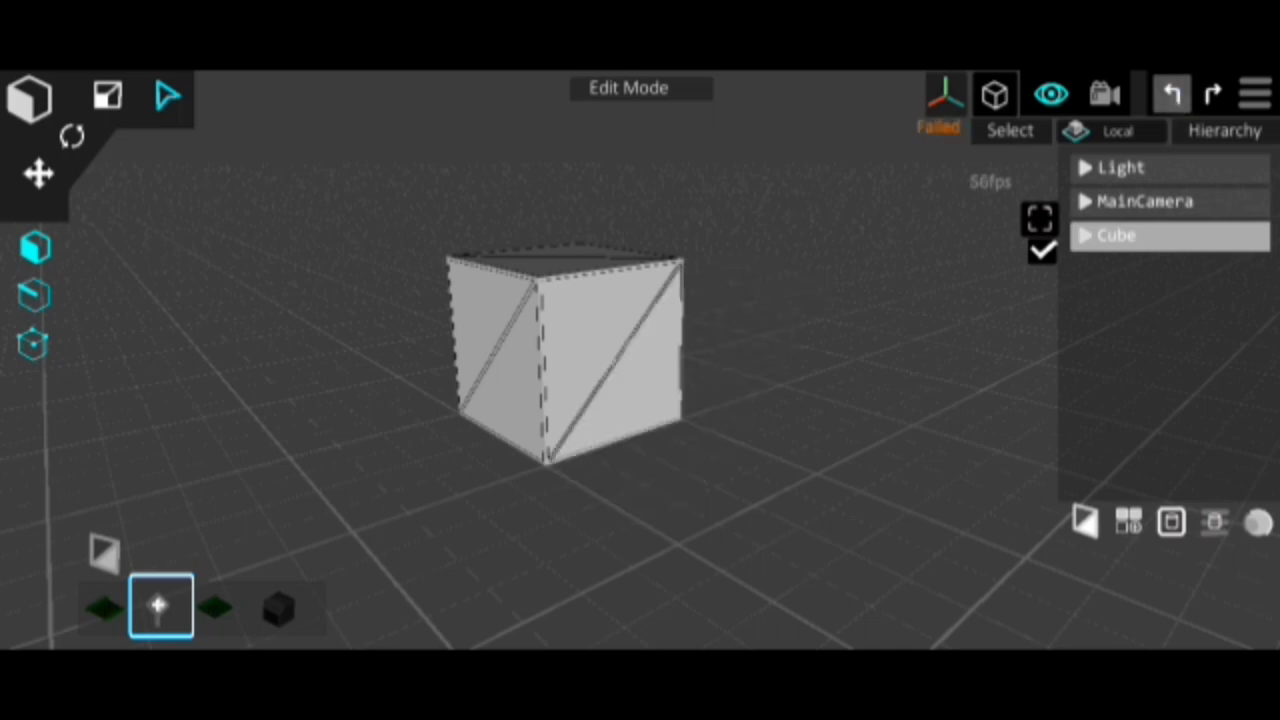
drag(766, 434, 635, 376)
drag(1006, 500, 932, 494)
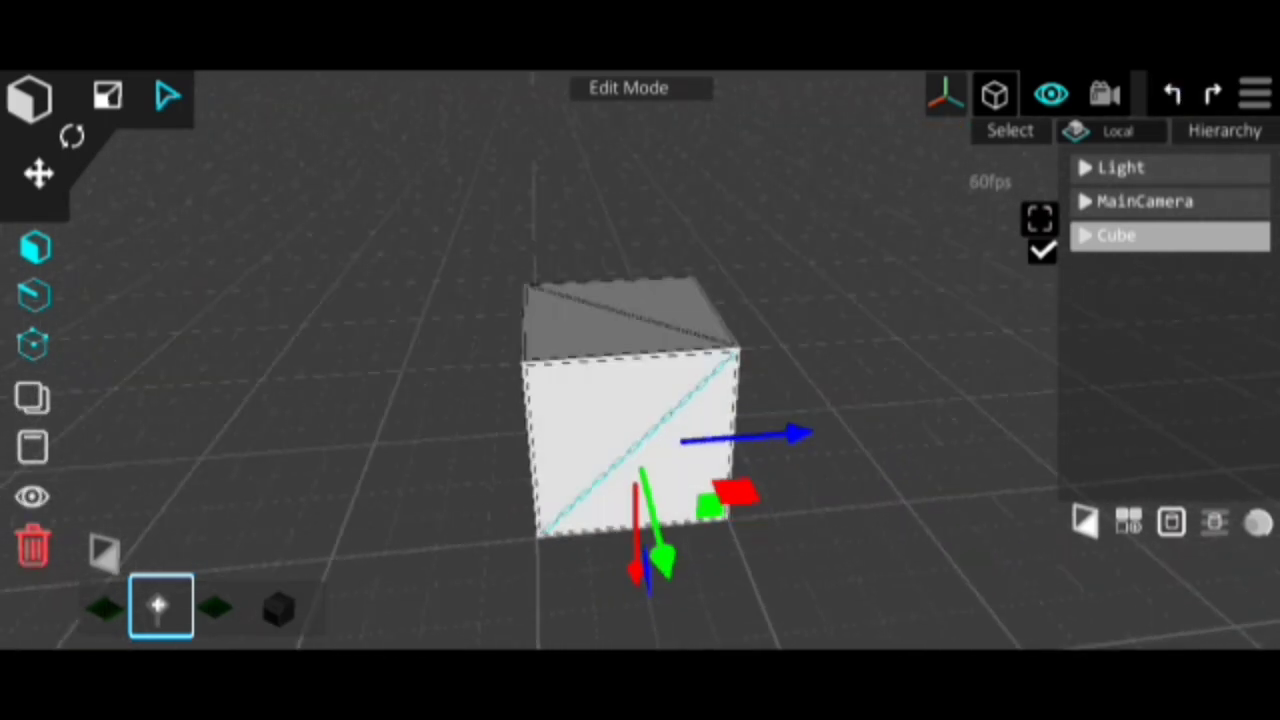
drag(874, 434, 800, 470)
click(646, 443)
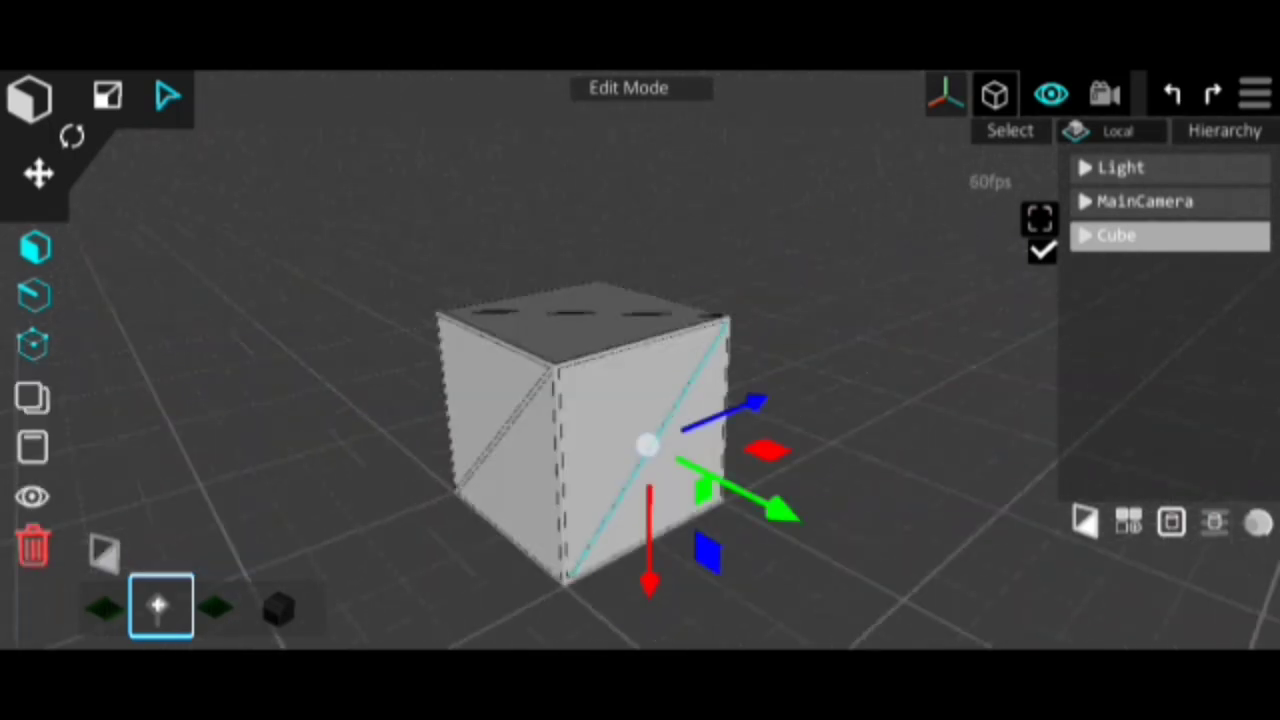
mouse_move(646, 443)
mouse_down()
mouse_move(809, 454)
mouse_move(864, 519)
mouse_move(781, 362)
mouse_up()
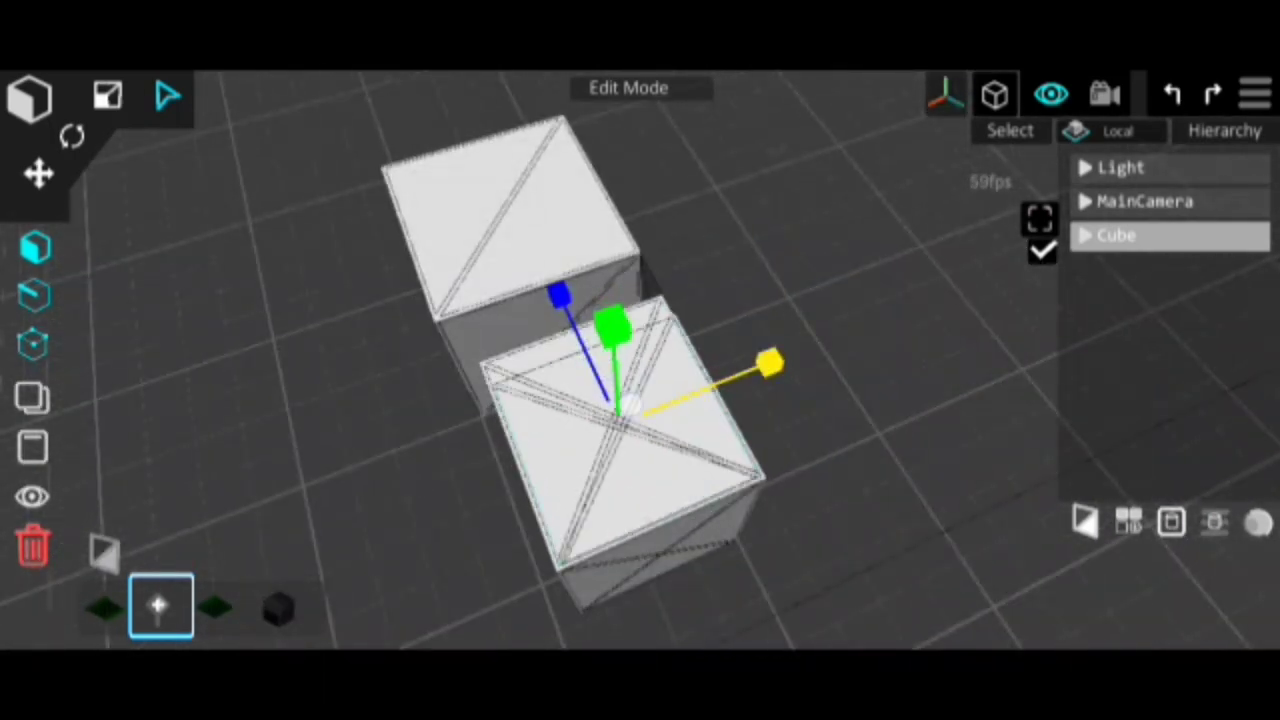
Select a top corner vertex, pull it down to slant the top, then put it back.
click(775, 288)
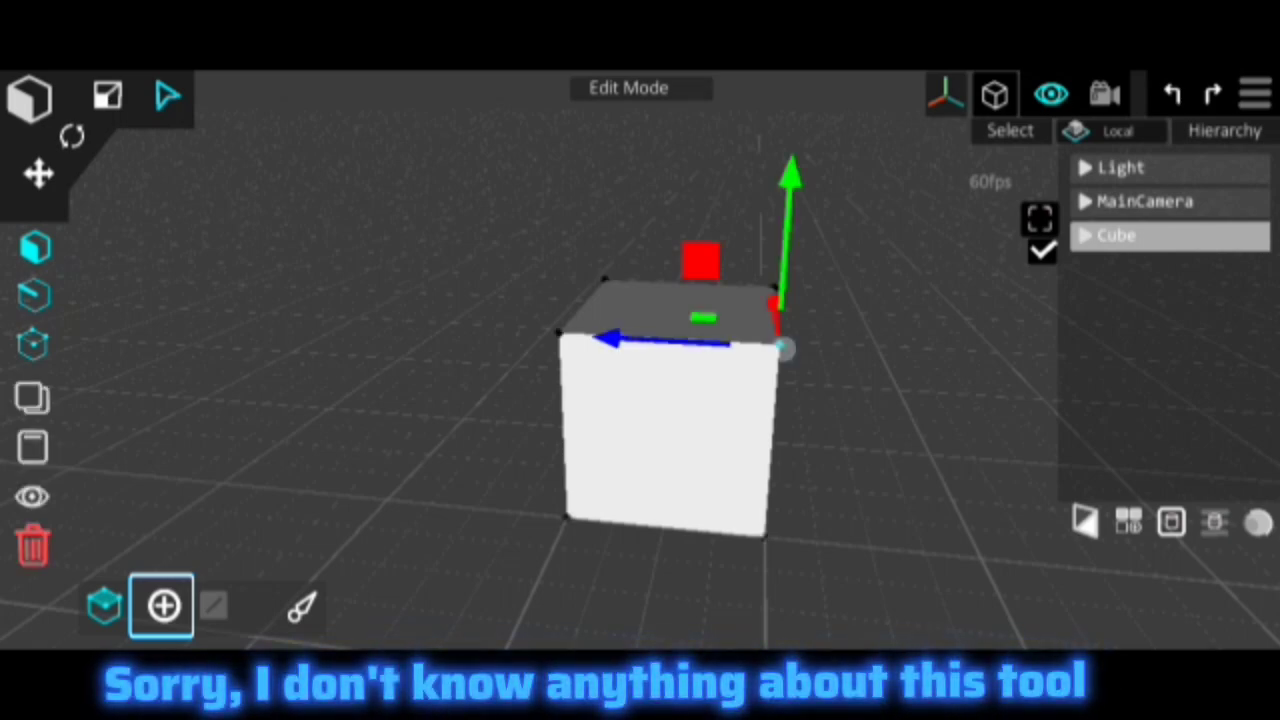
click(163, 605)
drag(900, 420, 935, 488)
mouse_move(803, 317)
mouse_down()
mouse_move(803, 391)
mouse_move(803, 317)
mouse_up()
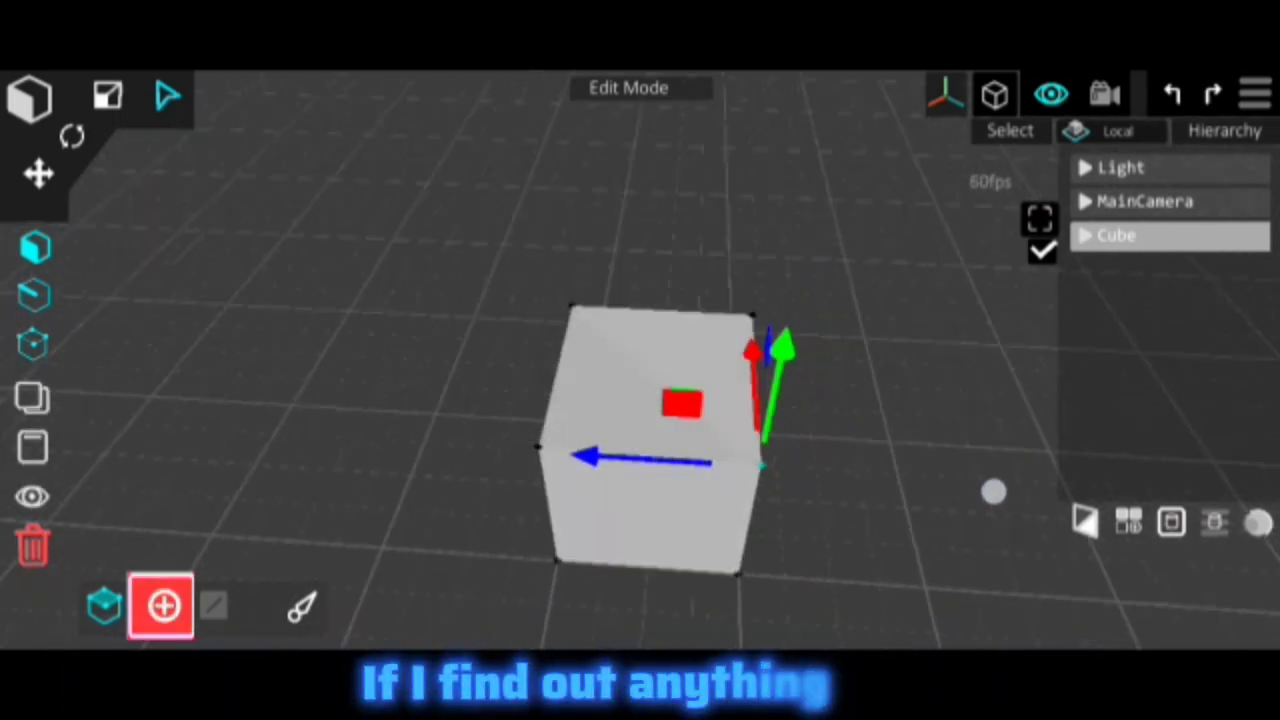
drag(995, 491, 563, 491)
Place a bone on a cube vertex in Rigging mode, then undo that rigging change.
click(302, 605)
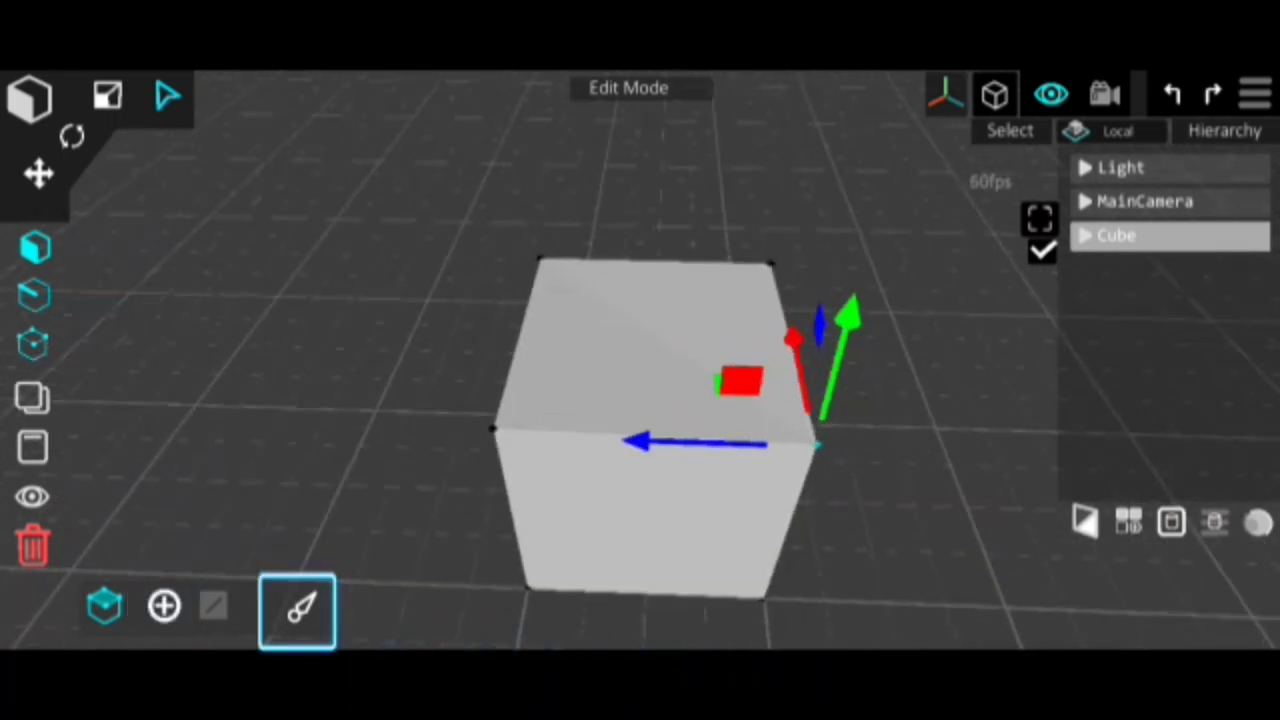
click(660, 434)
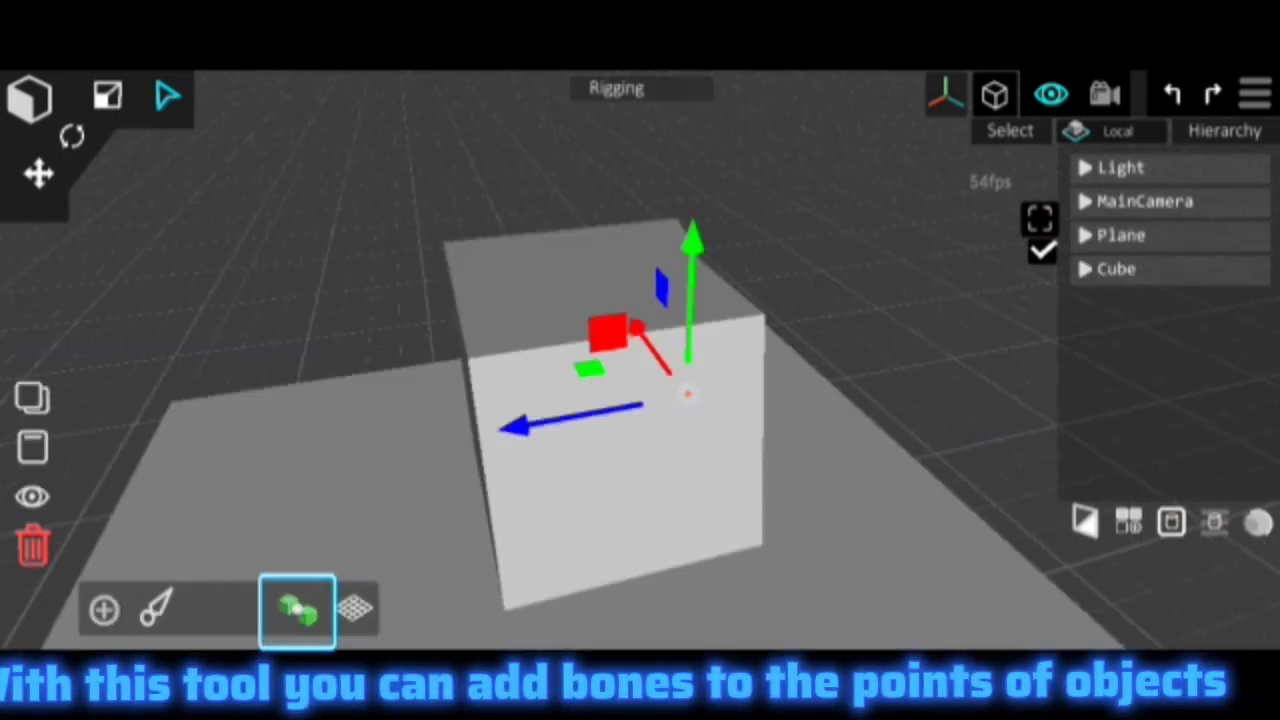
click(1172, 94)
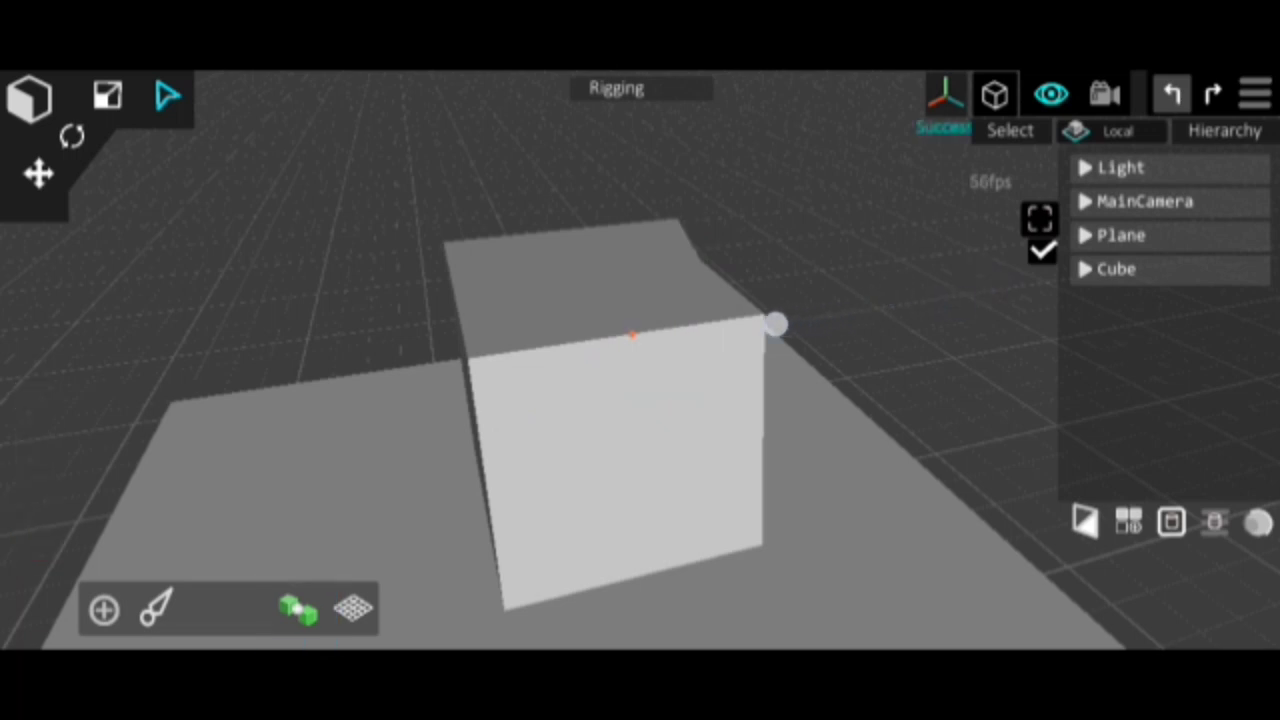
Twice cycle the cube through Edit Mode vertex select and back to Rigging to add bones.
mouse_move(926, 306)
mouse_down()
mouse_move(743, 326)
mouse_move(902, 316)
mouse_up()
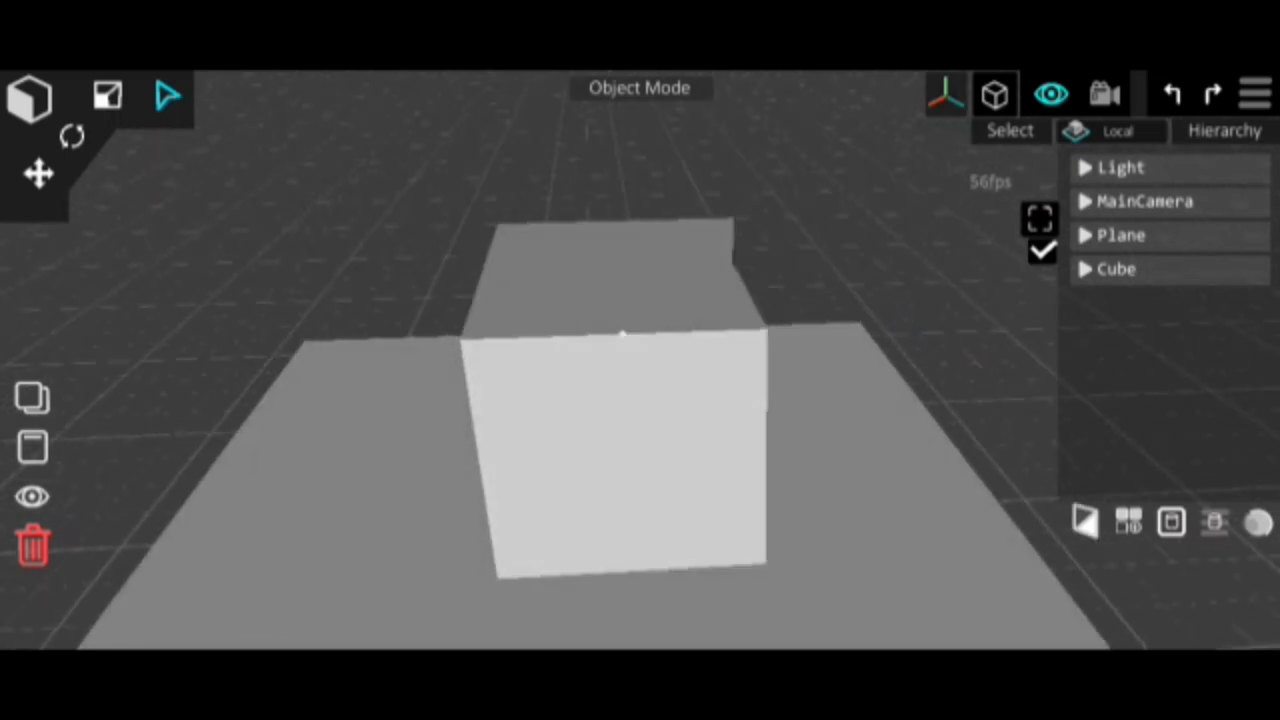
click(639, 87)
click(672, 420)
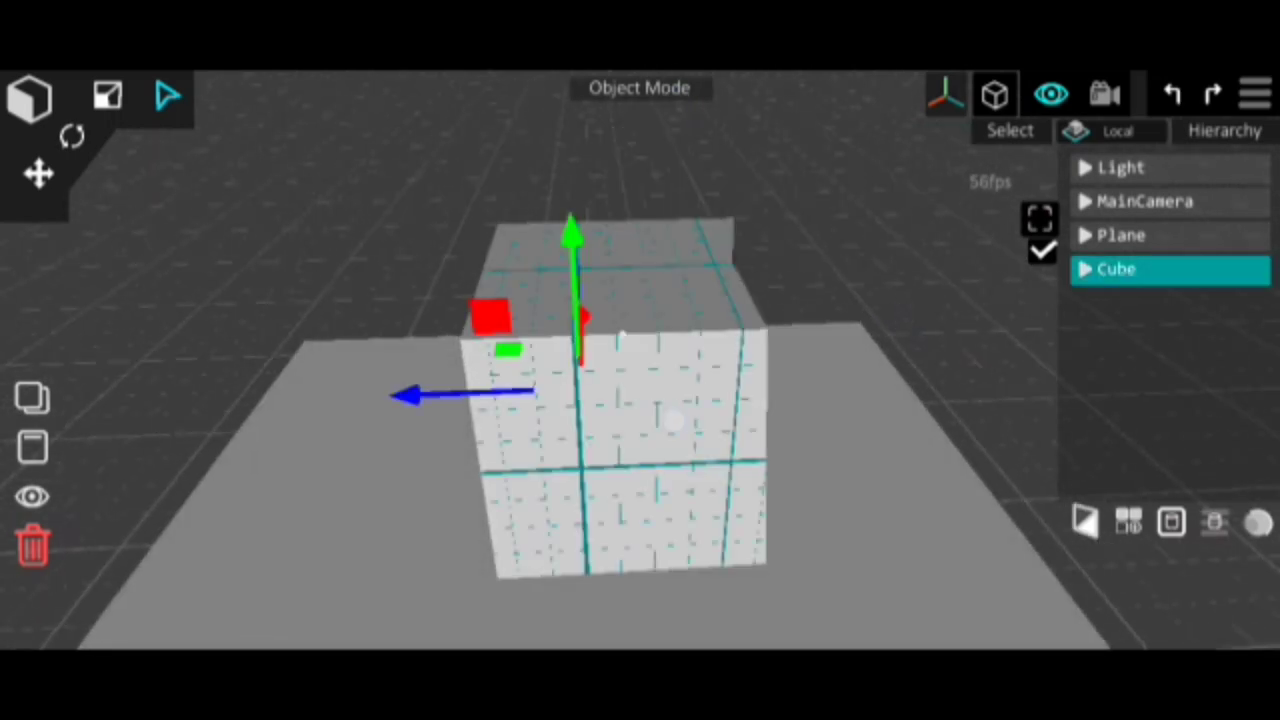
click(678, 176)
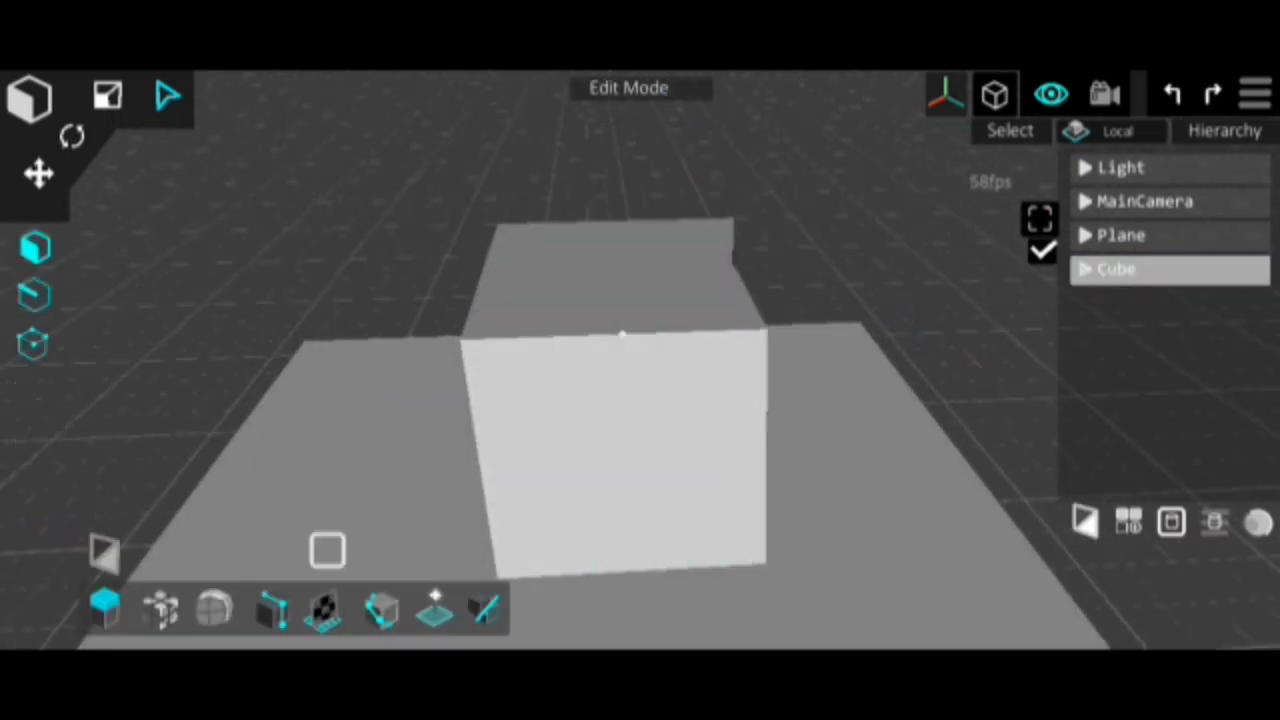
click(33, 344)
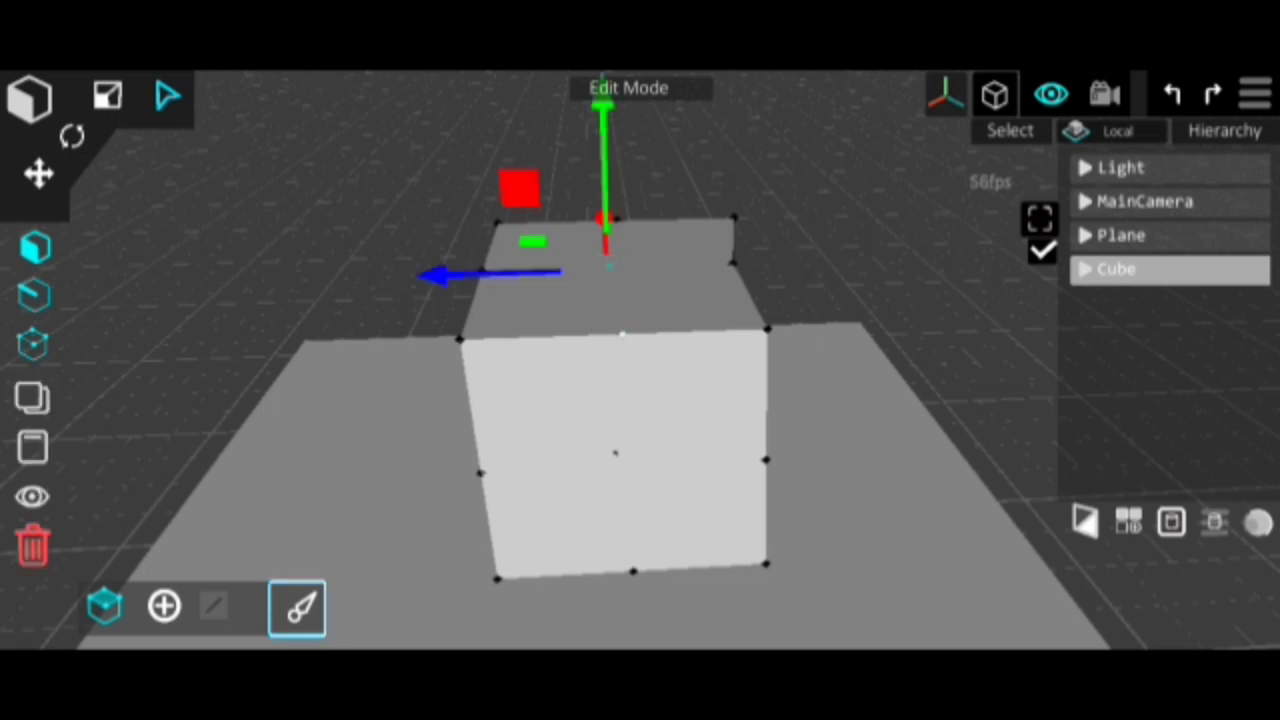
click(297, 607)
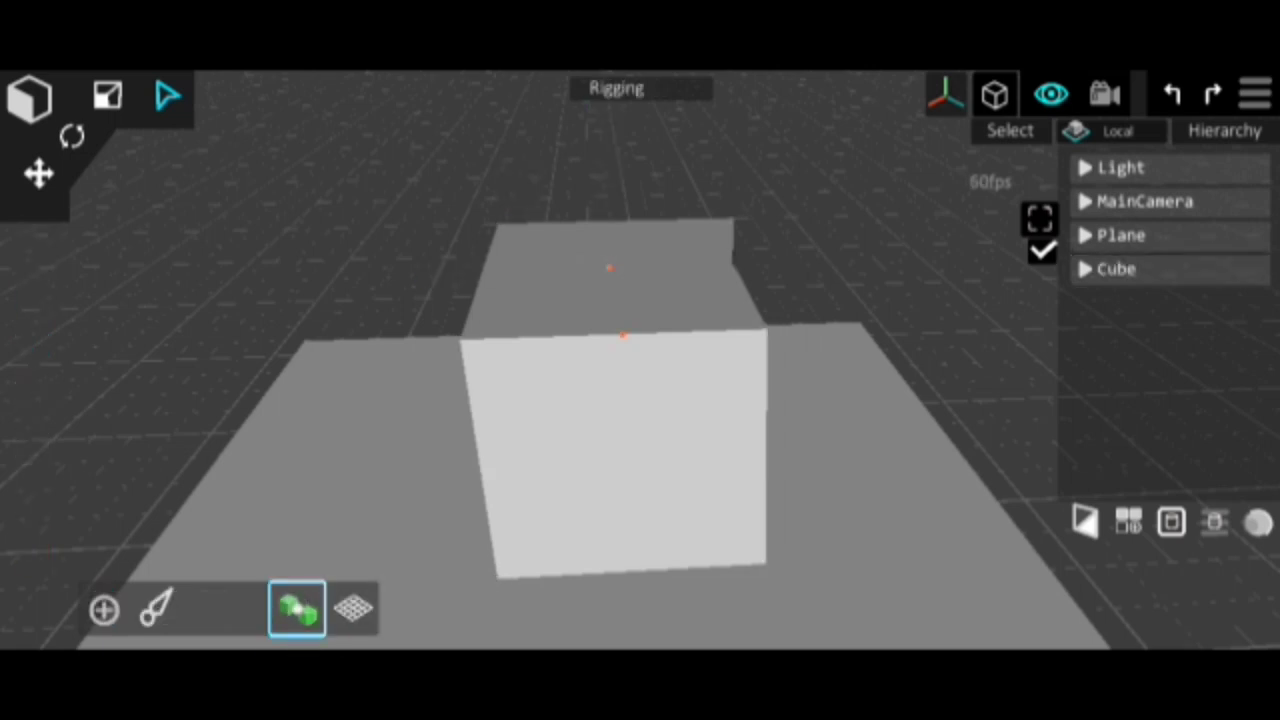
click(616, 88)
click(675, 178)
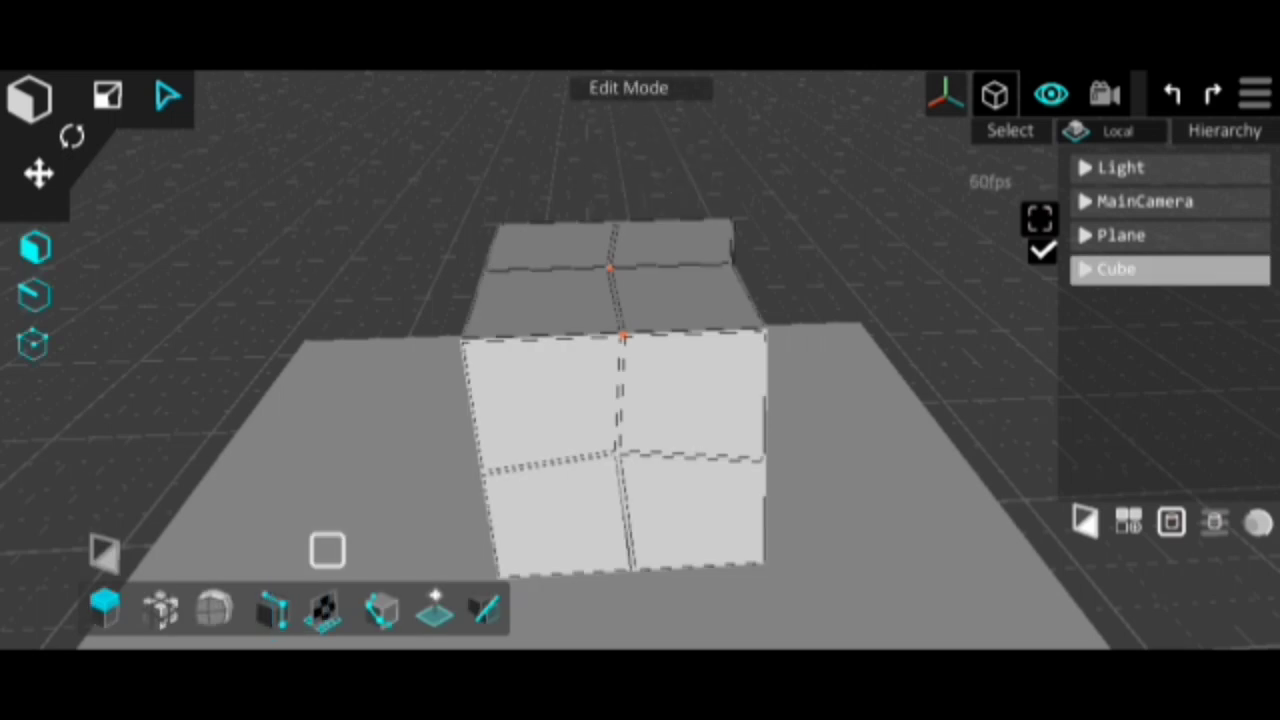
click(324, 607)
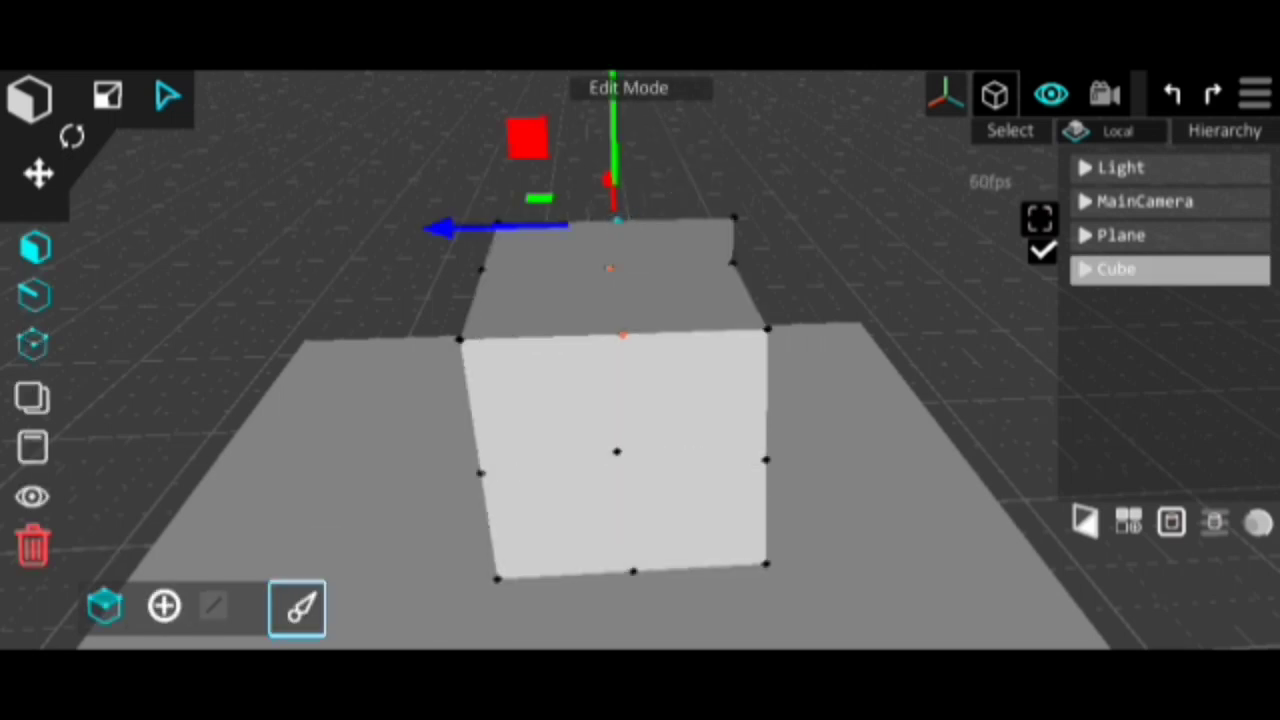
click(296, 607)
Return to Edit Mode vertex select and pick the cube's top right vertex.
mouse_move(914, 243)
mouse_down()
mouse_move(1006, 257)
mouse_move(876, 243)
mouse_up()
click(669, 93)
click(687, 181)
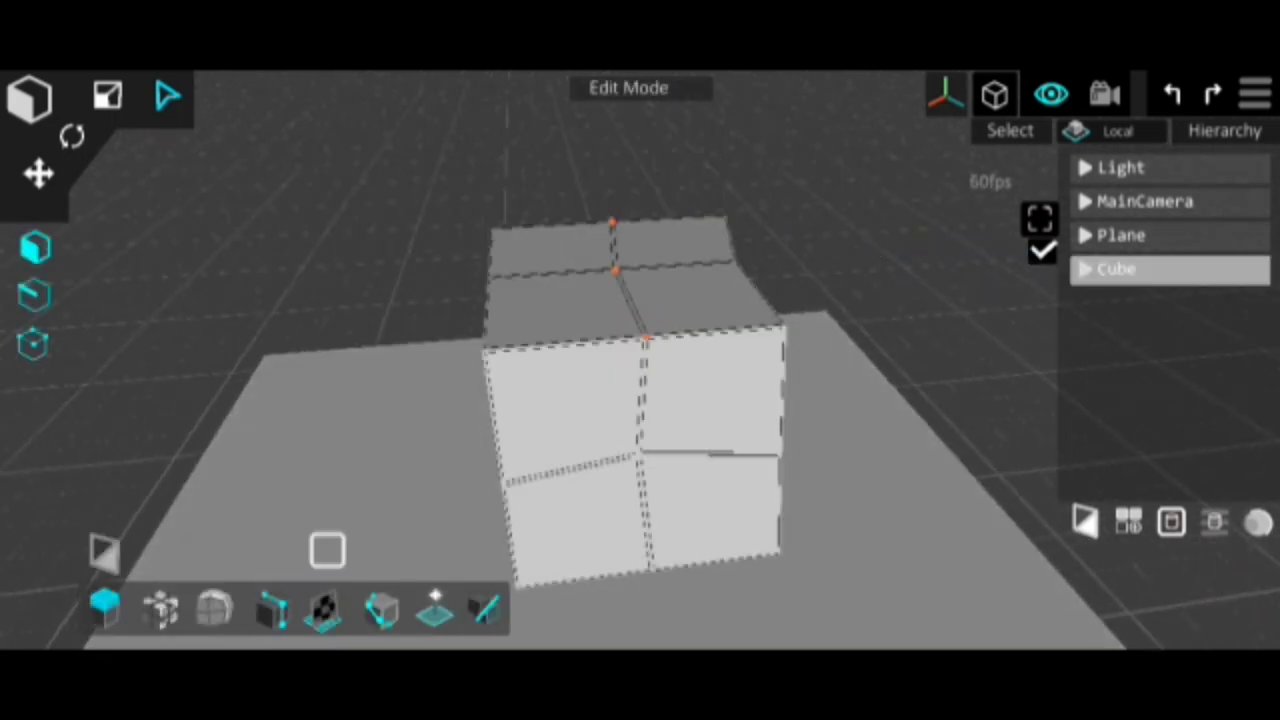
click(323, 607)
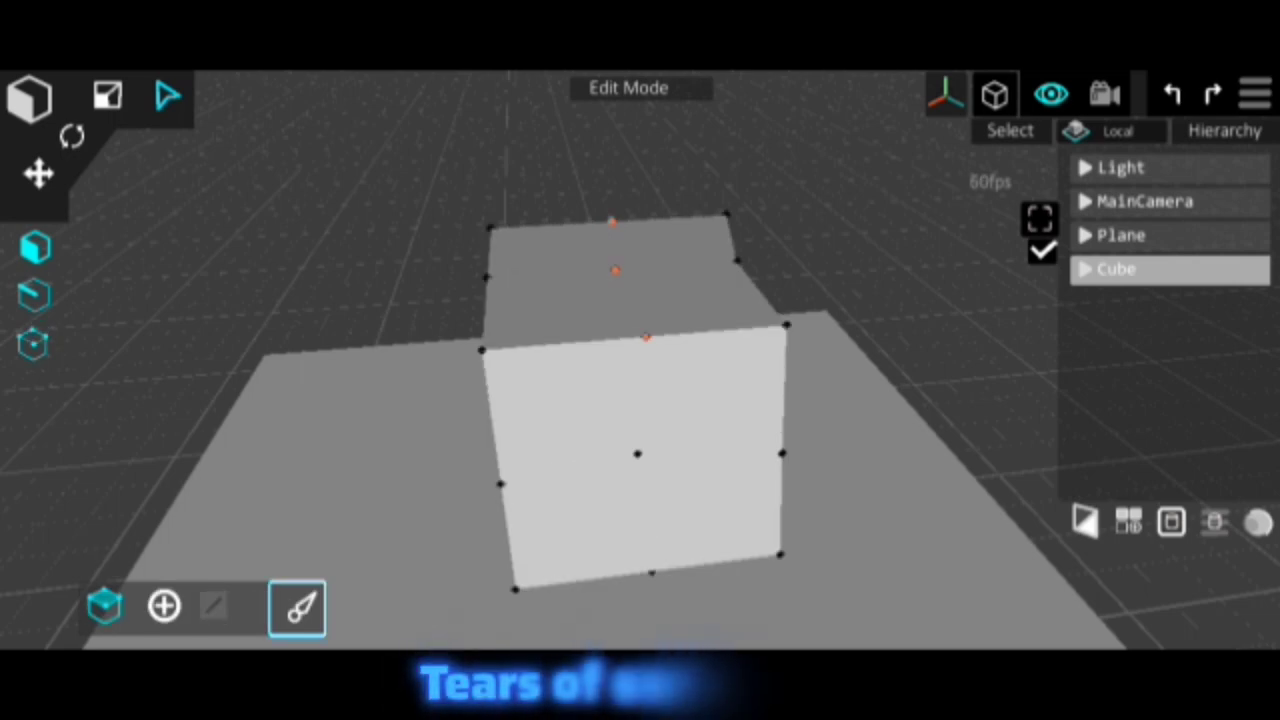
click(786, 328)
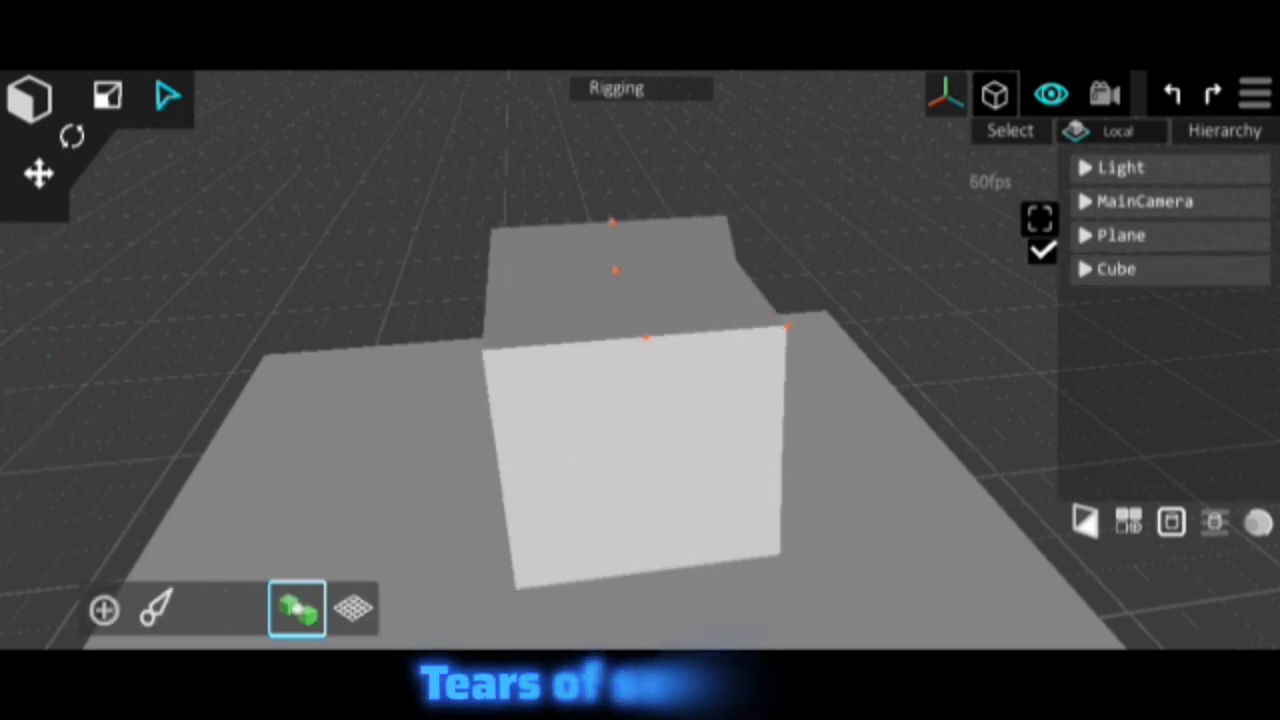
Enter Edit Mode vertex select, pick another top vertex, and cycle the mode again.
click(628, 88)
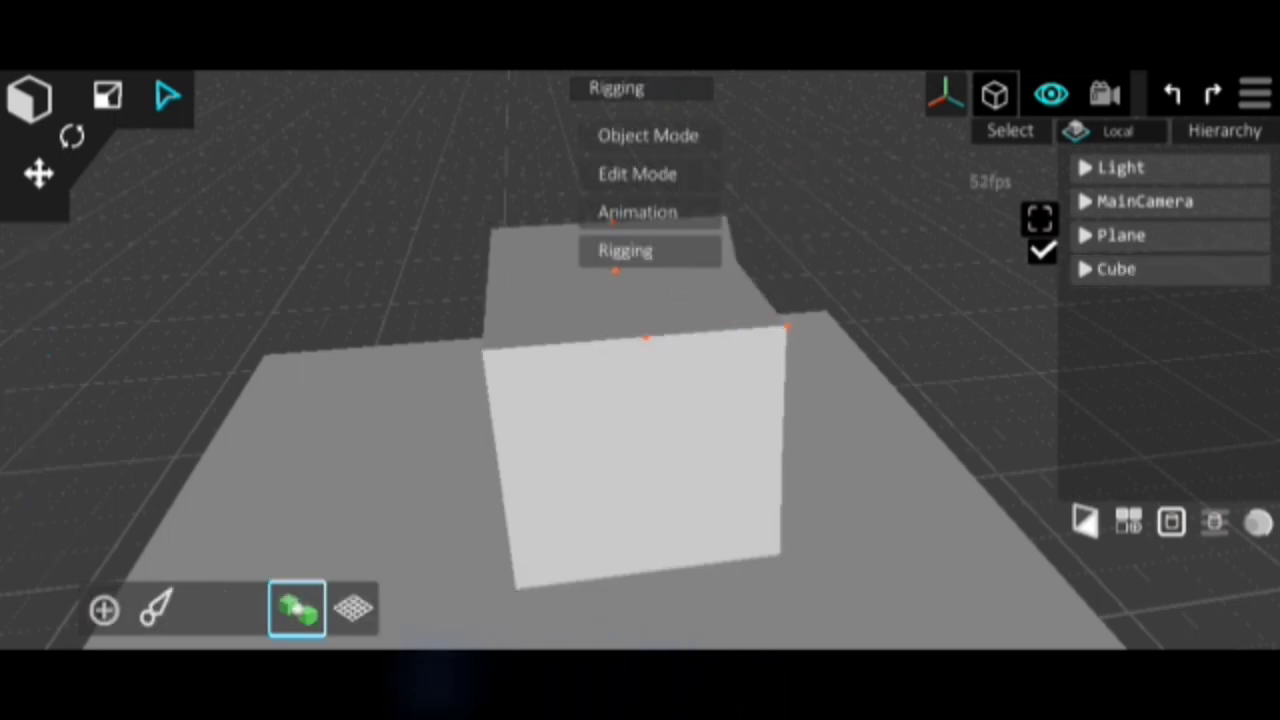
click(676, 174)
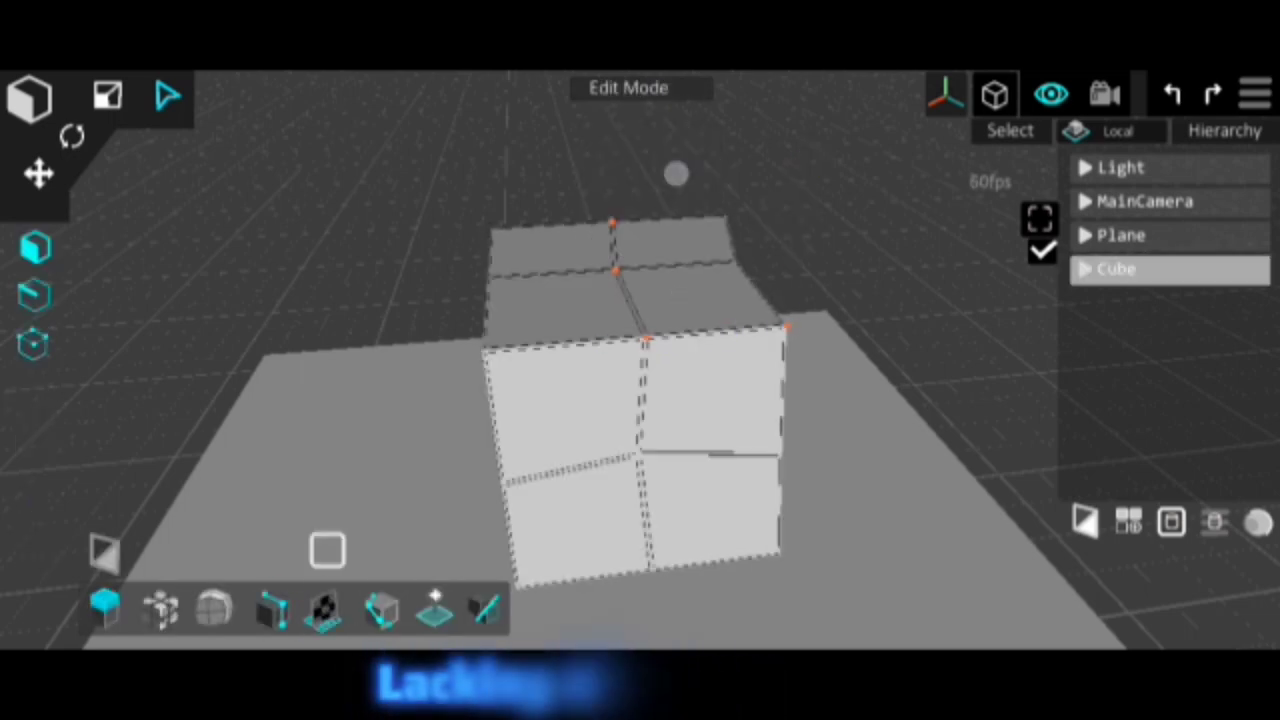
click(35, 338)
click(736, 258)
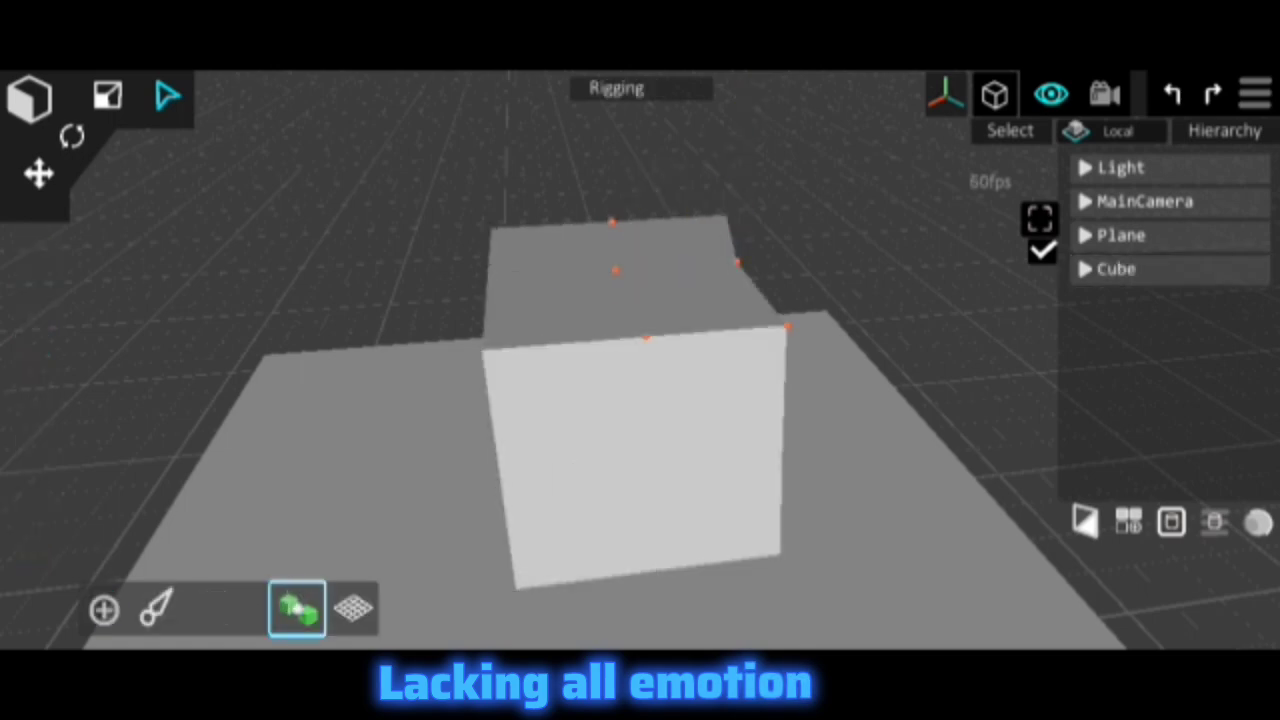
click(668, 94)
click(637, 171)
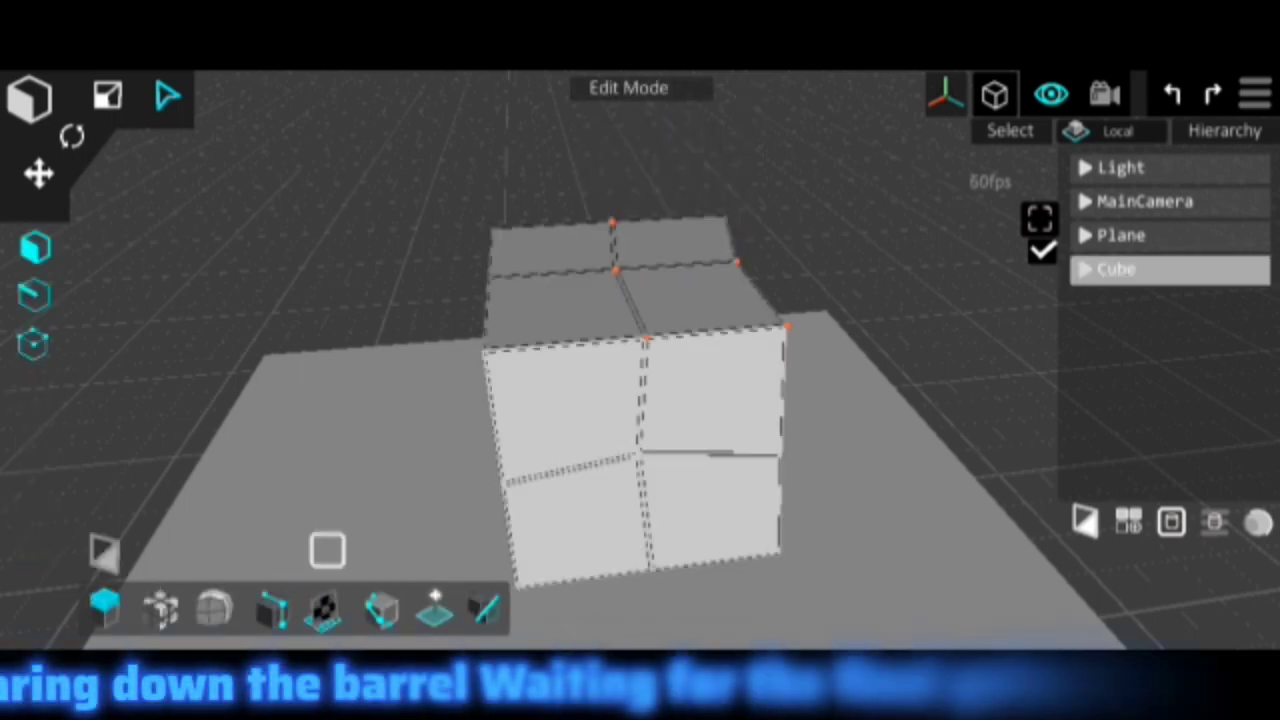
click(40, 341)
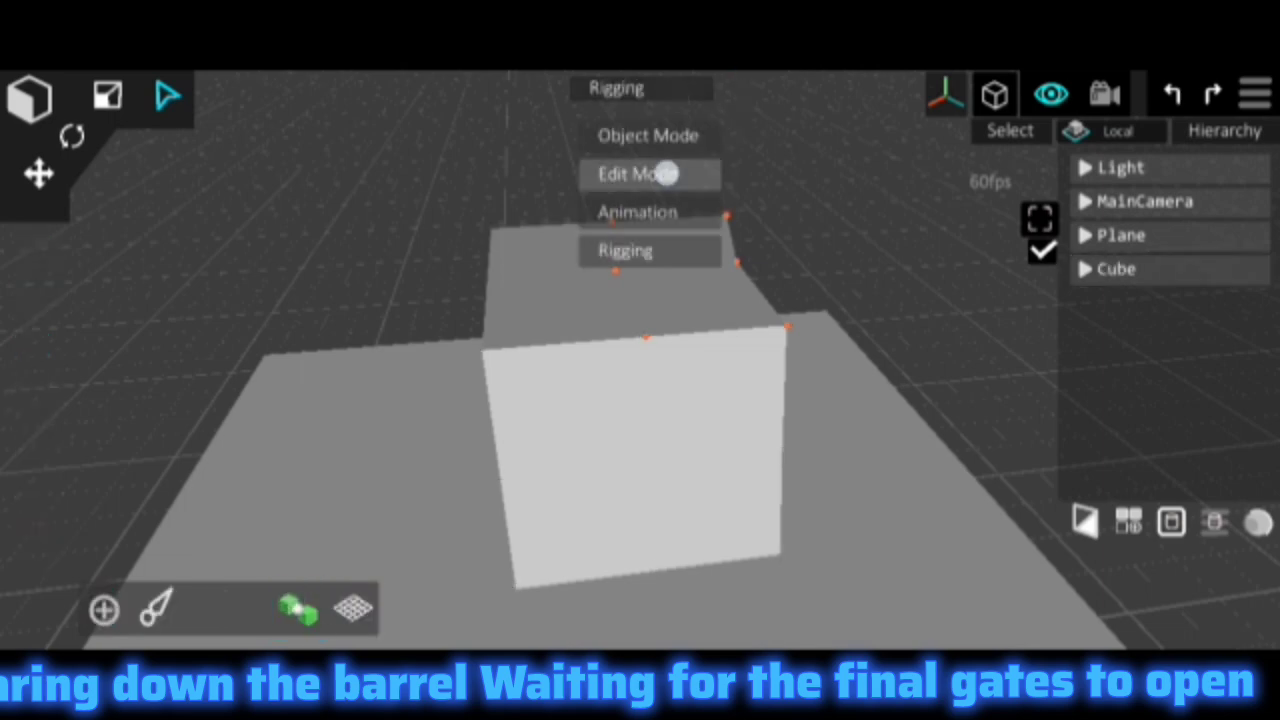
Keep cycling Edit Mode vertex selection until bones cover all nine top vertices, including back corners.
click(665, 173)
click(35, 341)
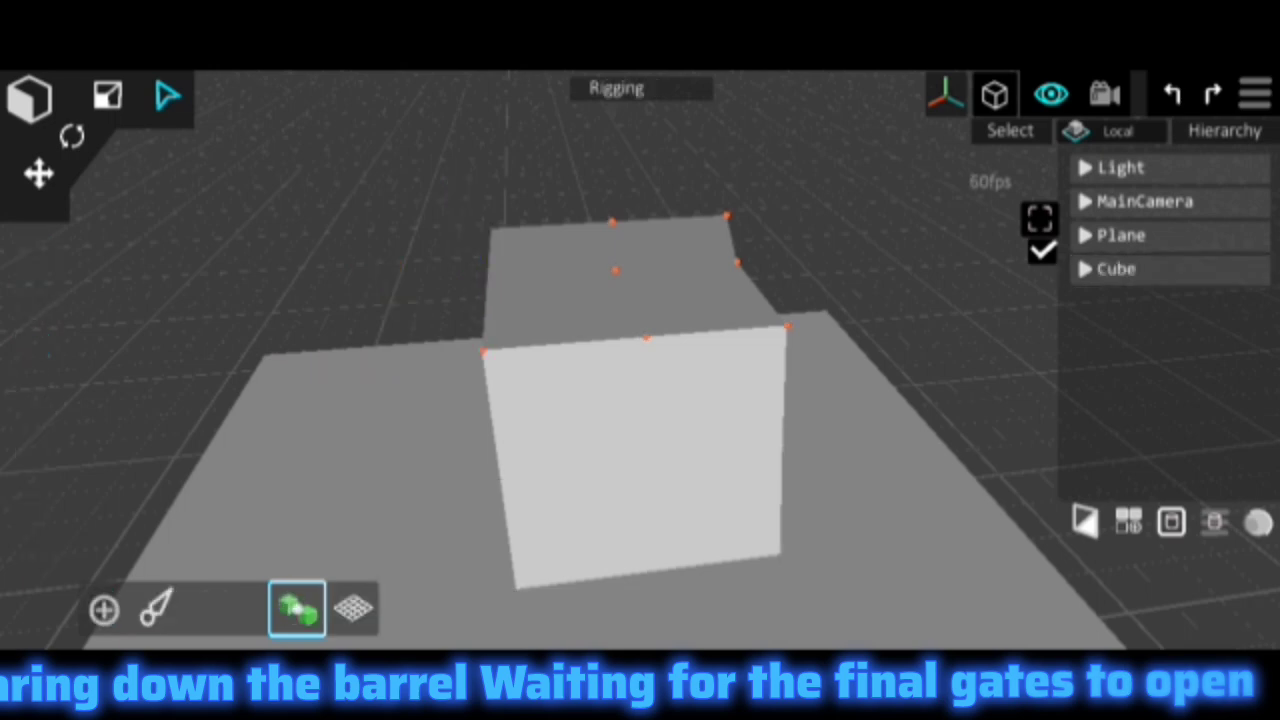
click(616, 88)
click(663, 171)
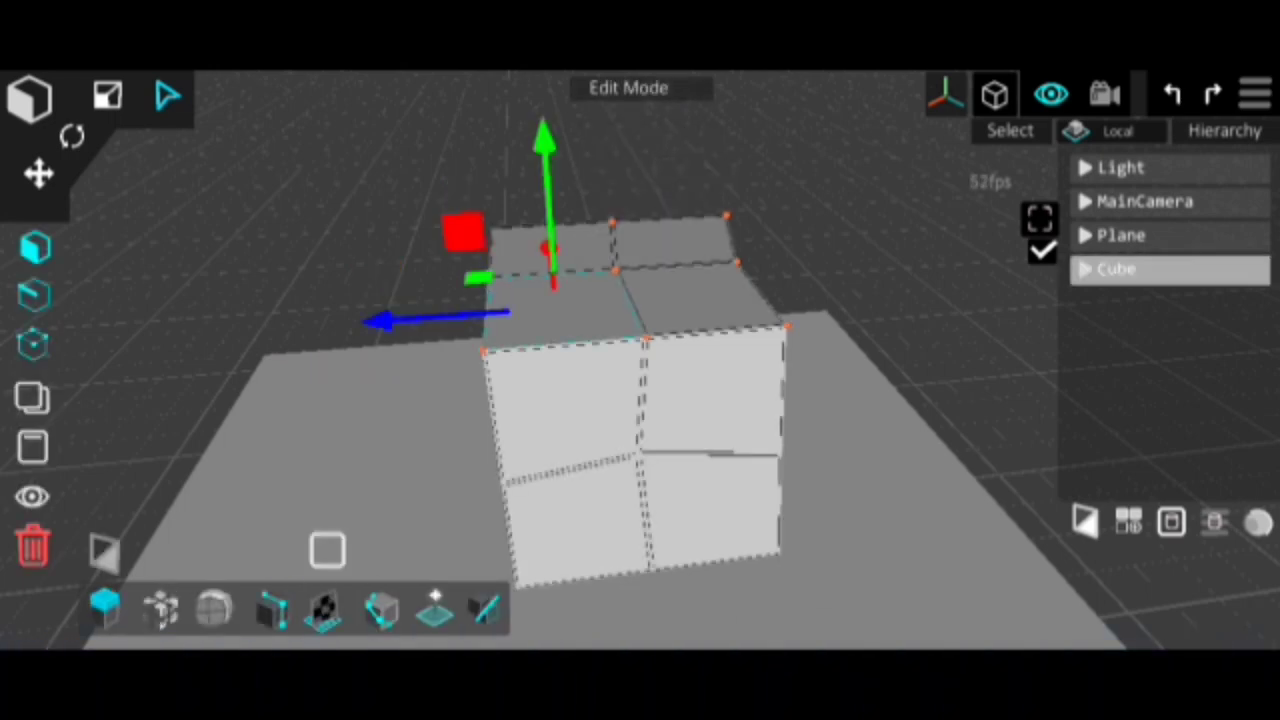
click(33, 343)
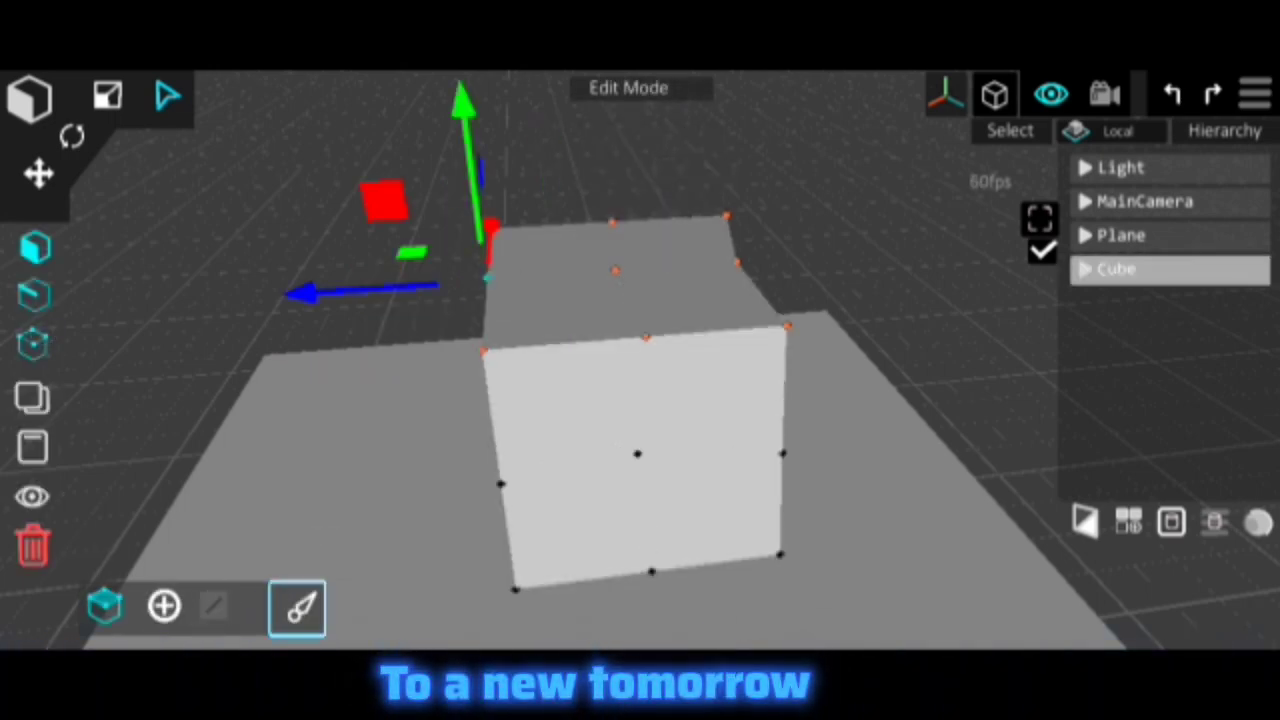
click(637, 173)
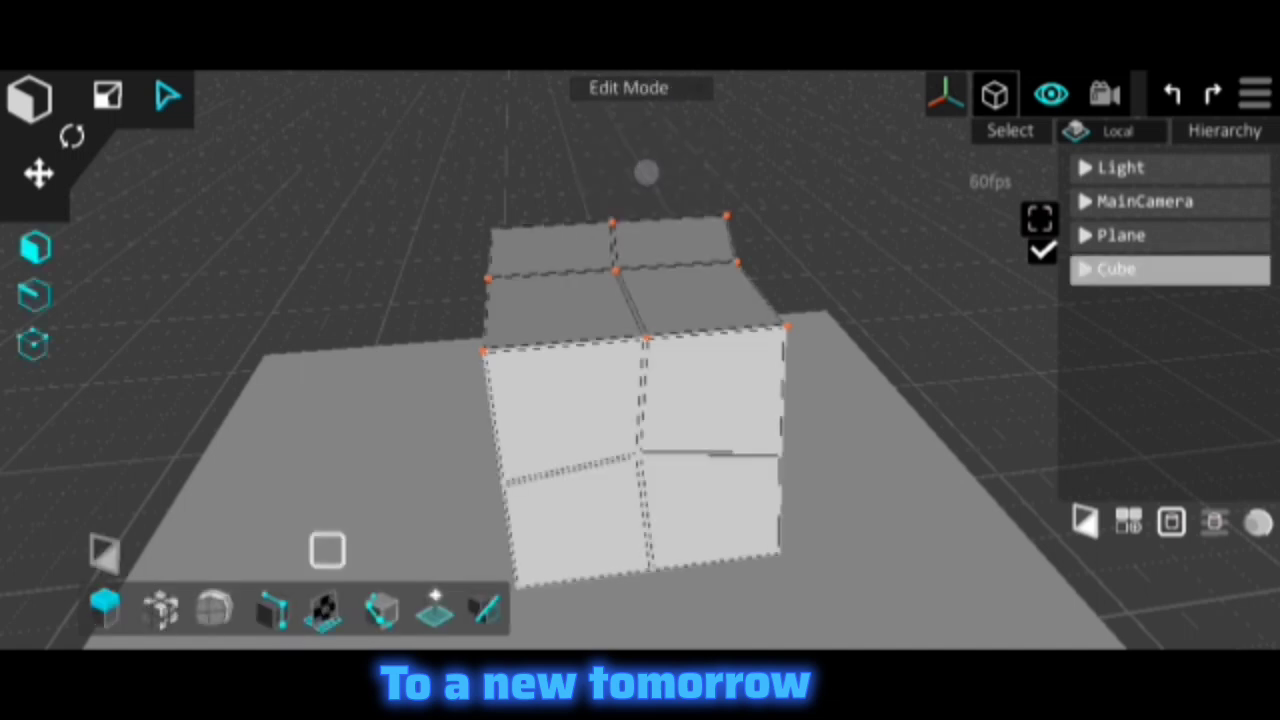
click(500, 226)
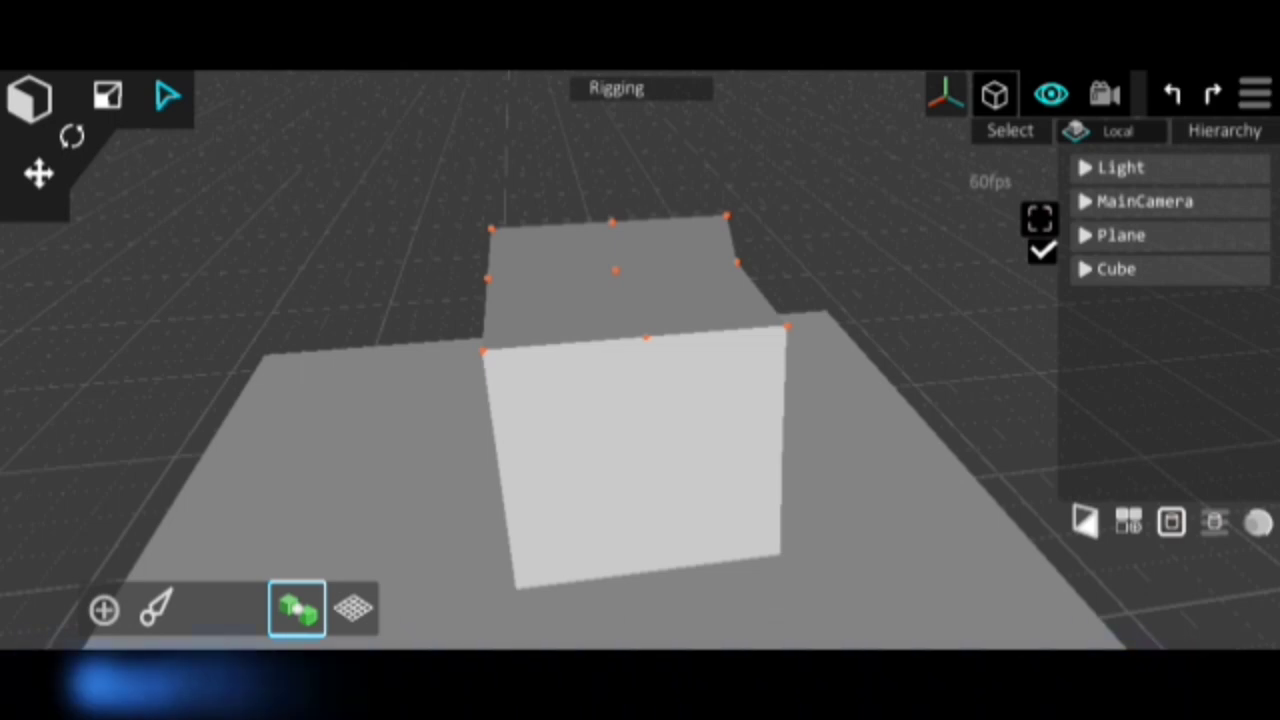
Switch the mode dropdown from Rigging to Object Mode.
click(294, 604)
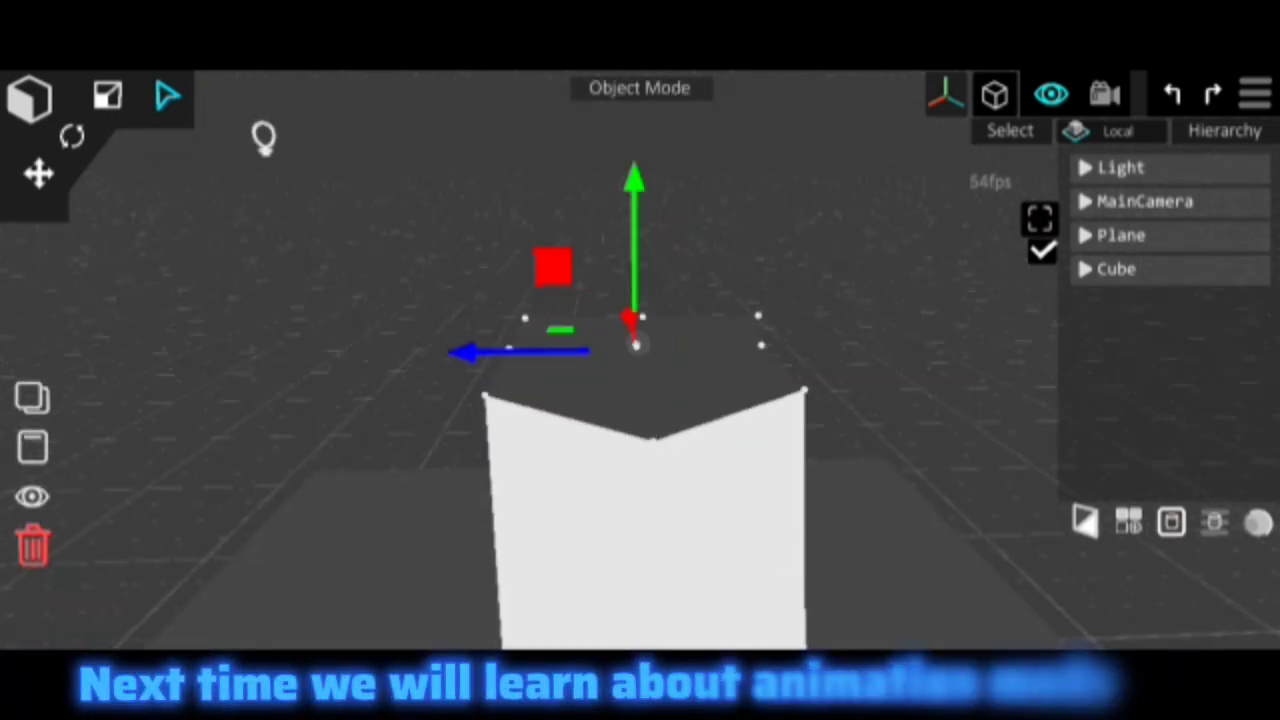